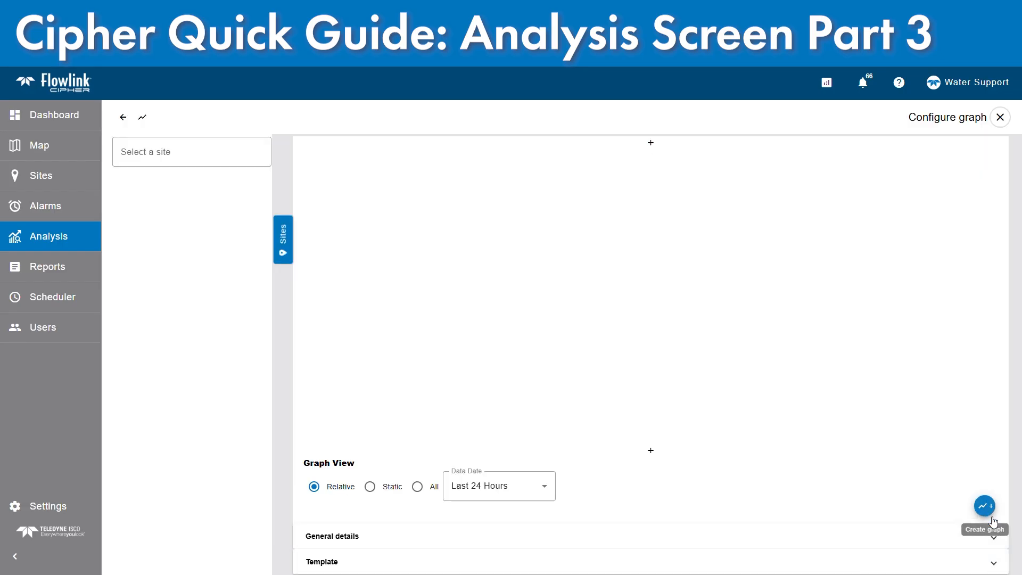
- Add the 360 Level and Flow Rate readings of the Apple Tree site's Signature Meter to the new graph
click(168, 164)
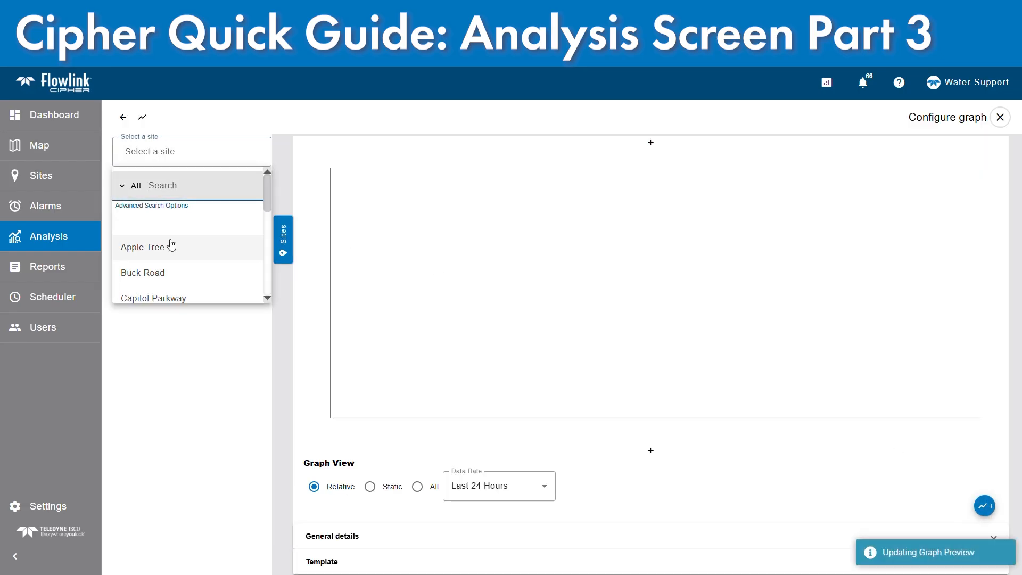
click(161, 255)
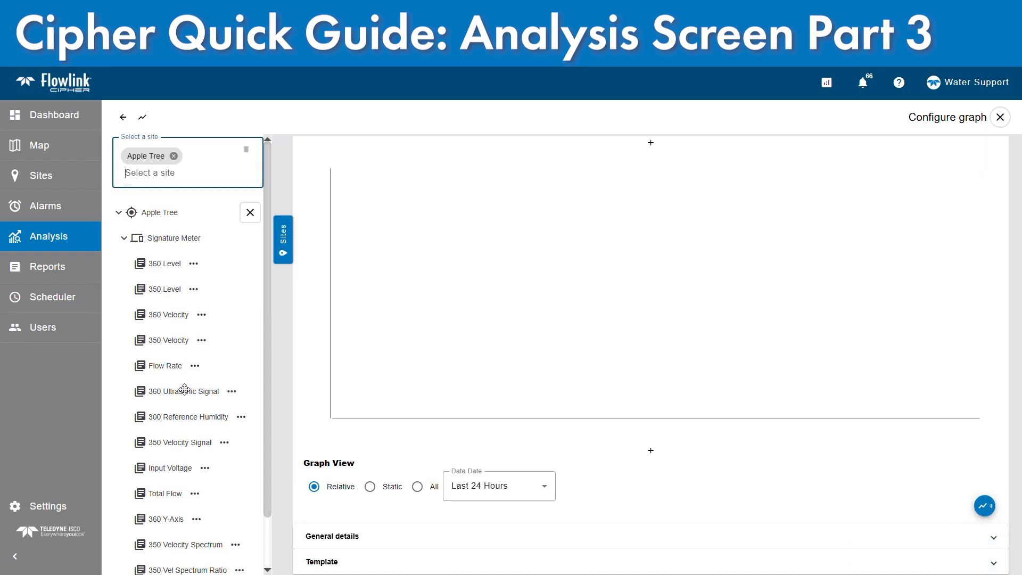
click(166, 269)
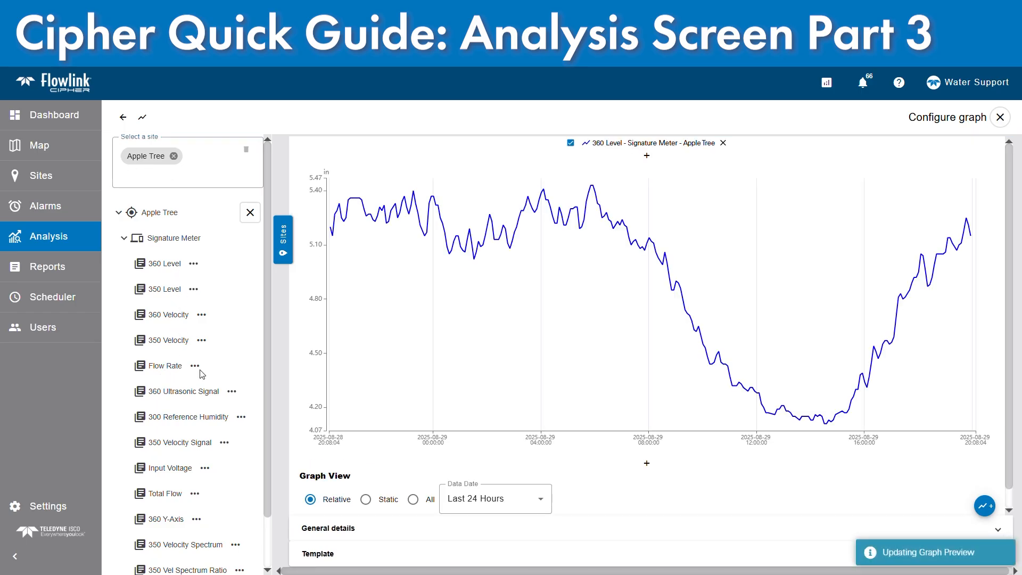
drag(201, 374, 538, 354)
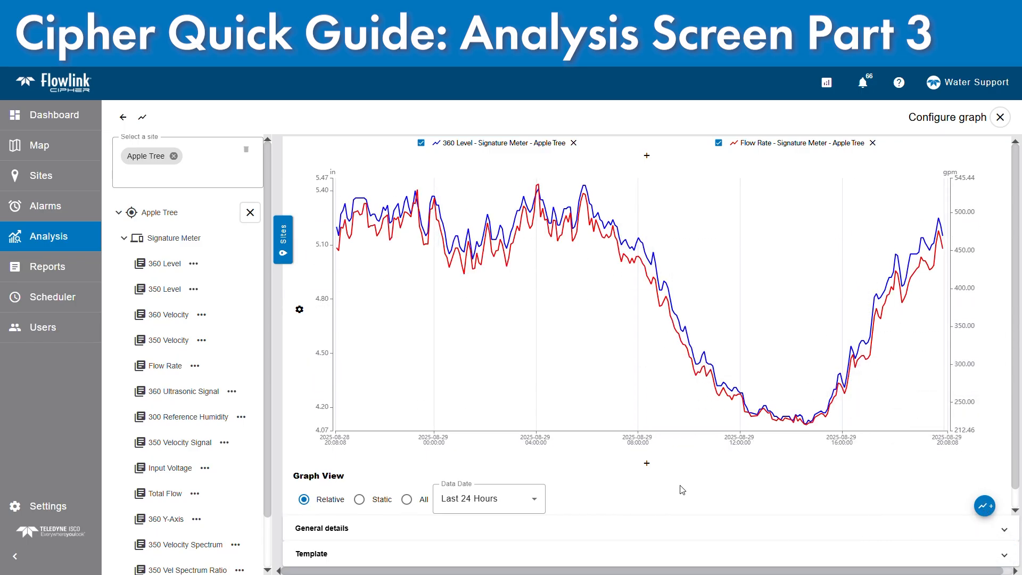
- Title the graph "Apple Tree (Edit Demo)" in its general details and create it
scroll(582, 511, down, 1)
click(525, 527)
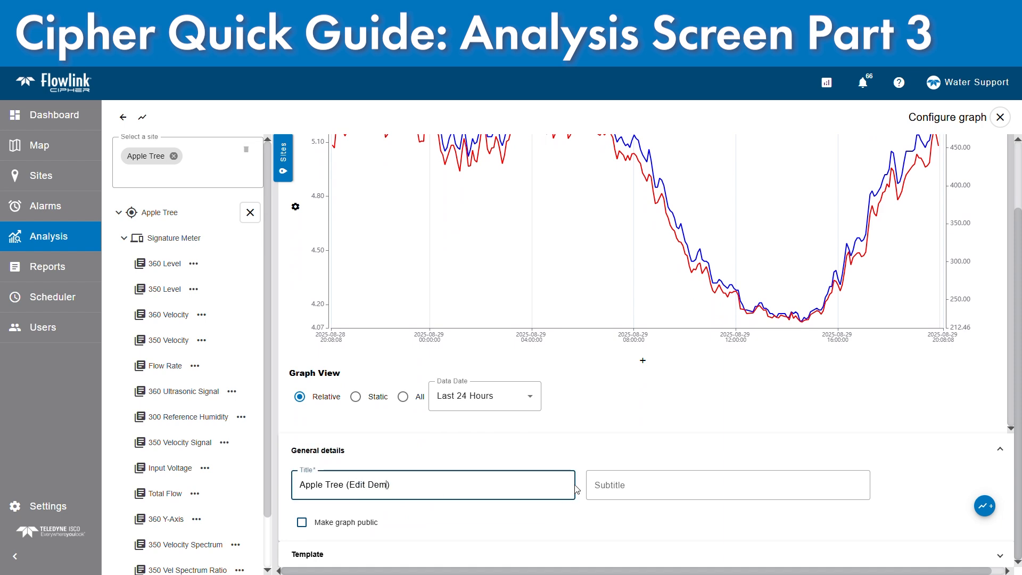
click(986, 507)
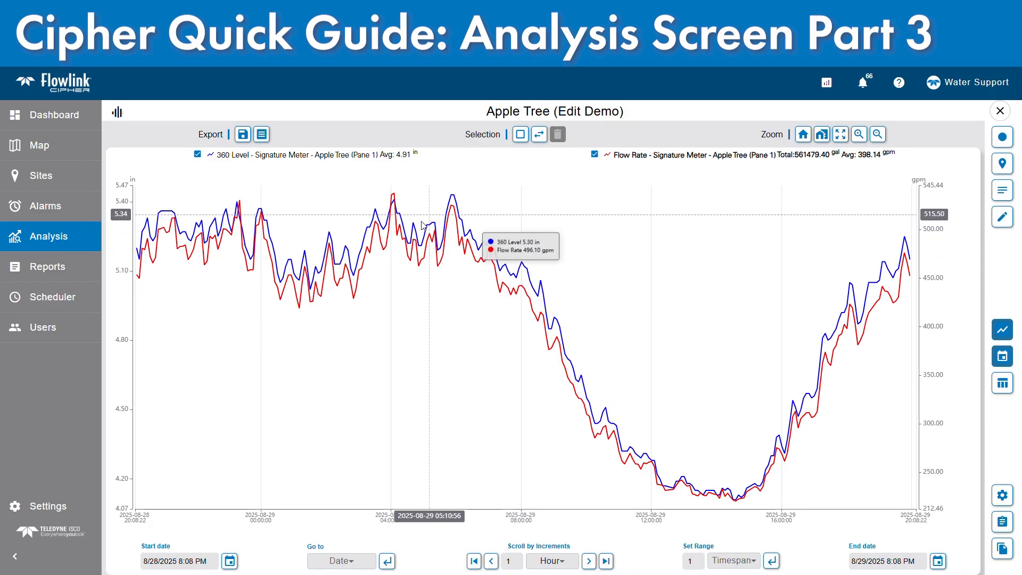
- Select individual Flow Rate points one at a time, finishing on the peak just before 06:00 on 2025-08-29
click(456, 222)
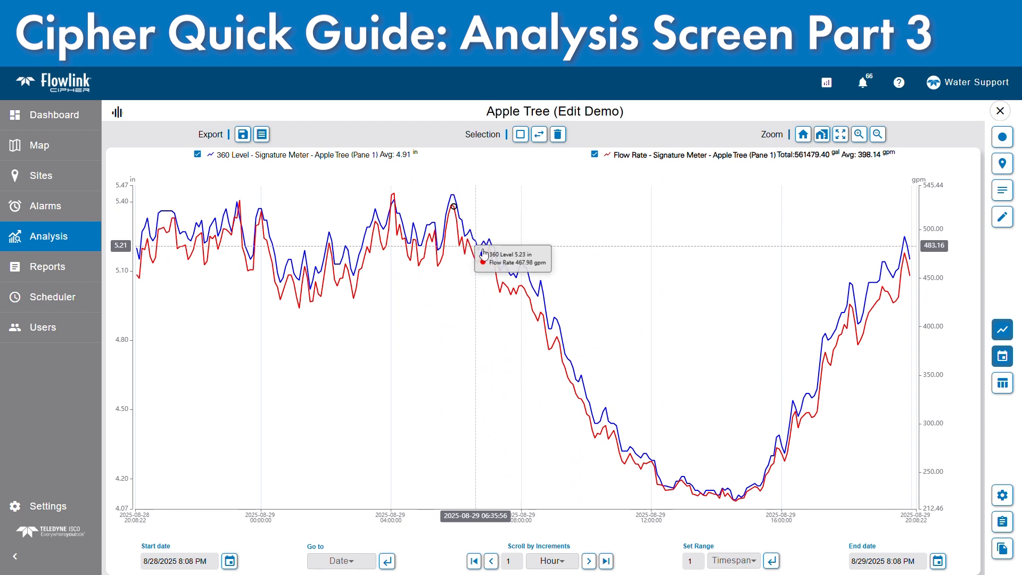
click(522, 288)
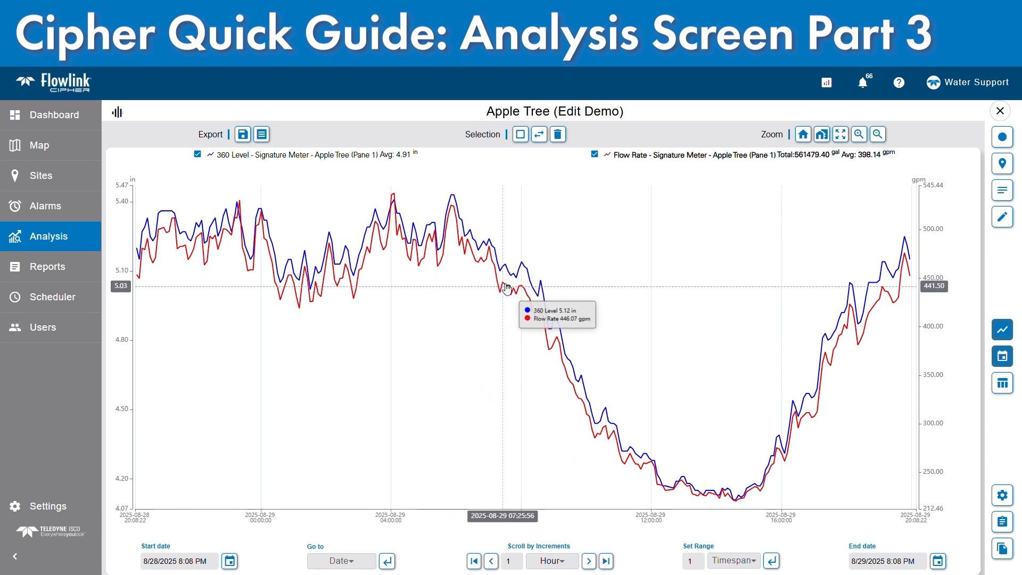
click(490, 248)
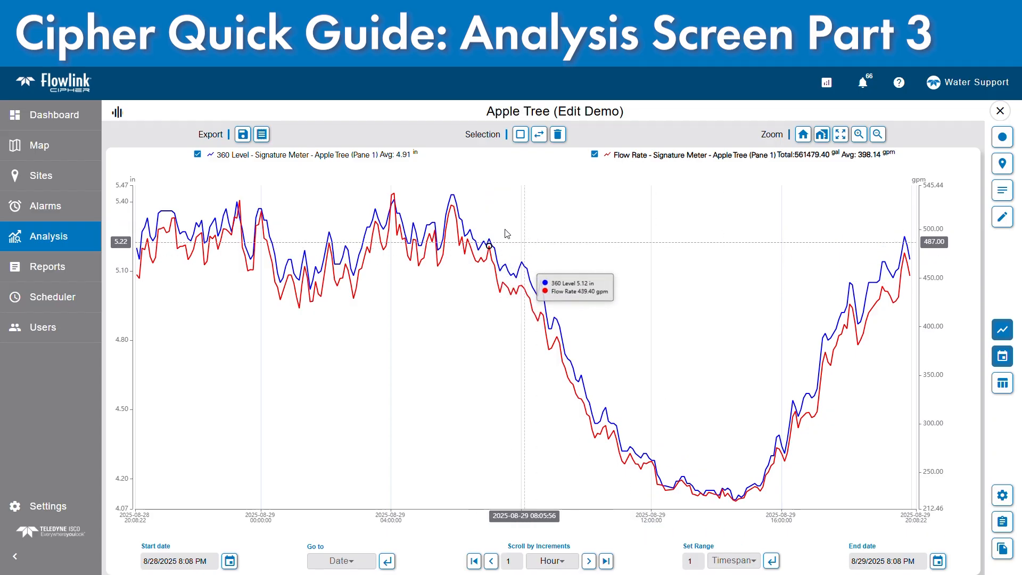
click(453, 208)
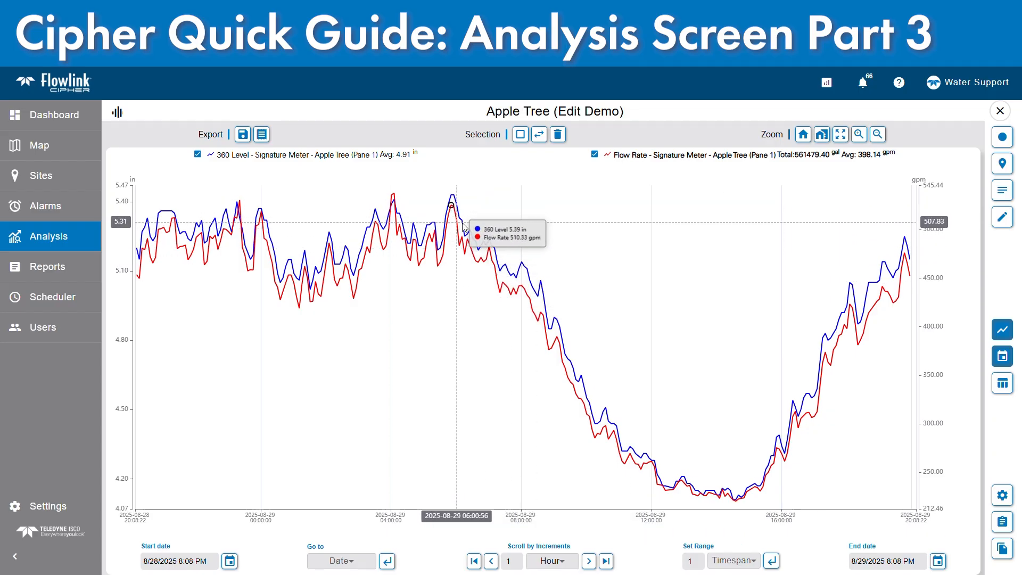
- Try lowering the selected Flow Rate peak point to about 435 gpm in edit mode, undo the move and leave editing
click(1003, 218)
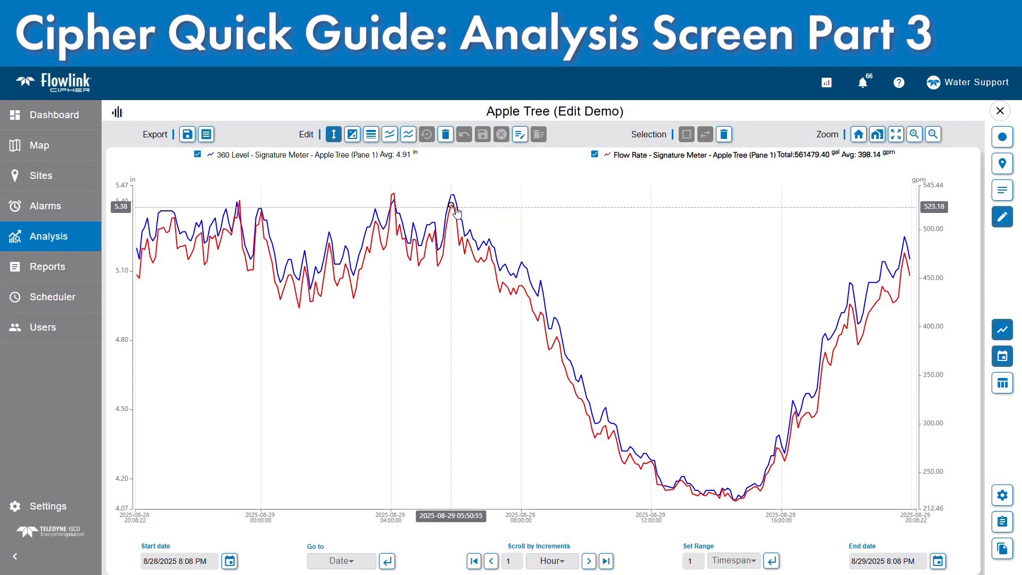
drag(455, 209, 449, 292)
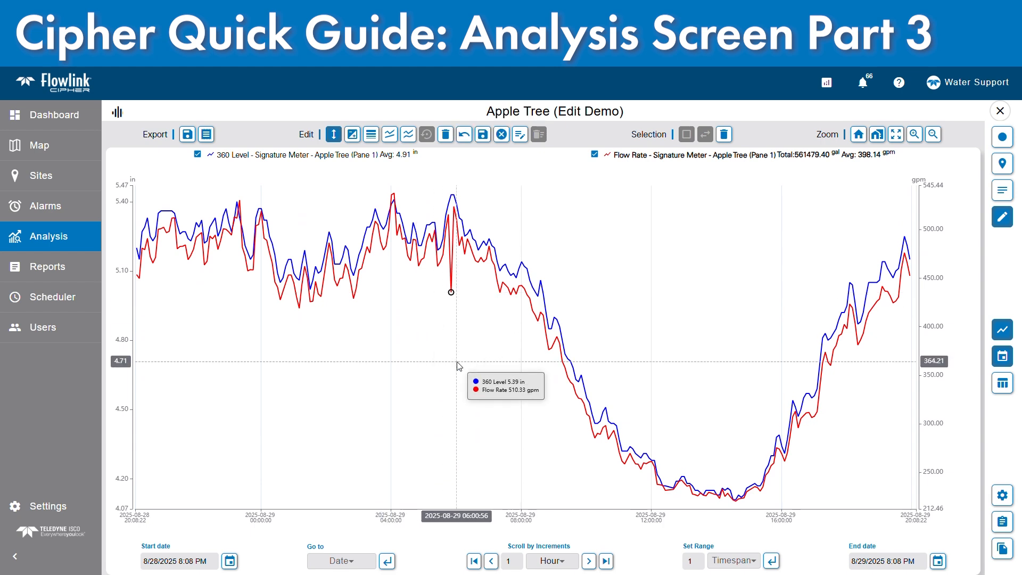
click(464, 134)
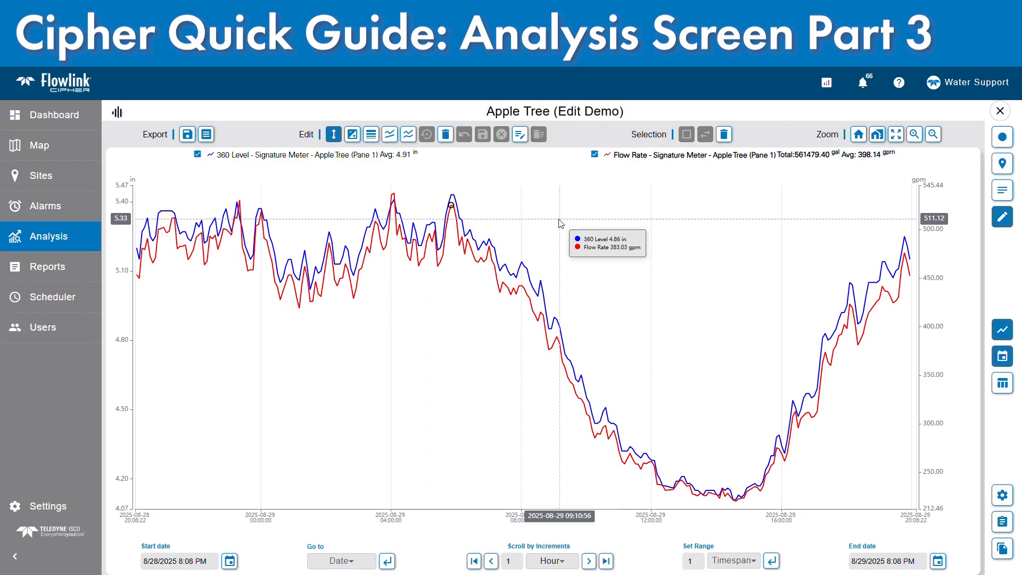
click(1003, 218)
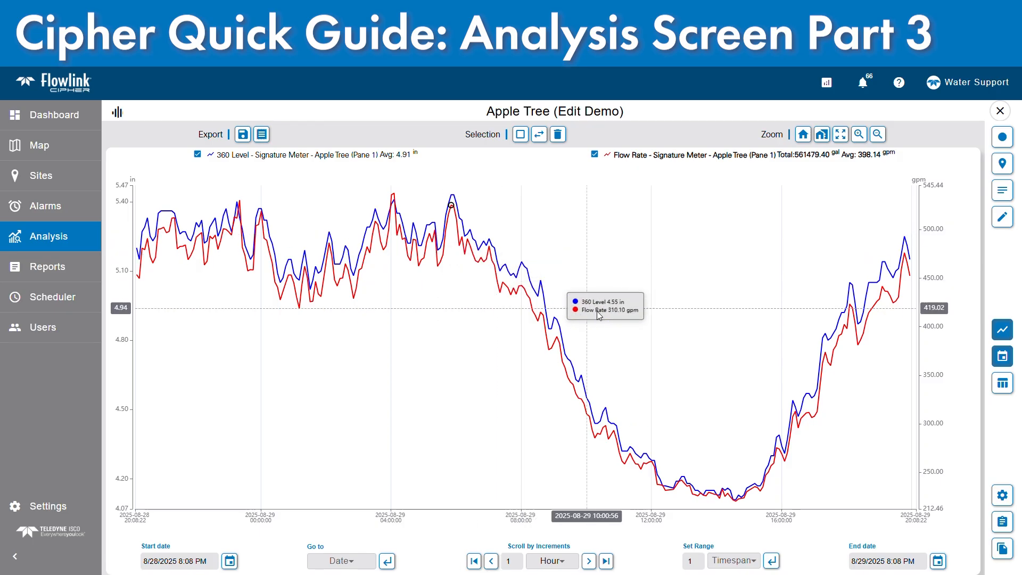
- Remove the 360 Level series from the graph configuration and save the graph with only Flow Rate
click(1003, 496)
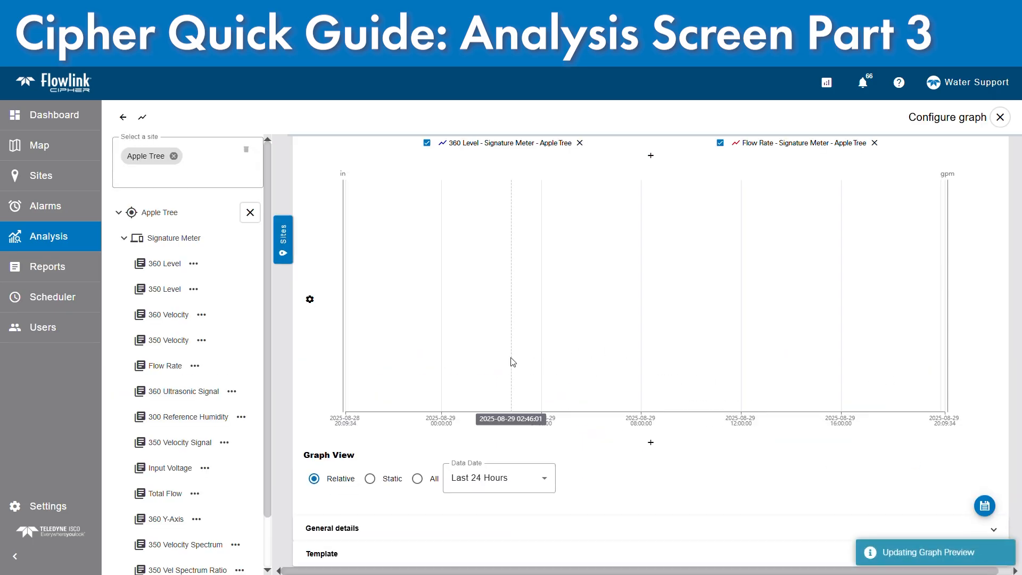
click(580, 143)
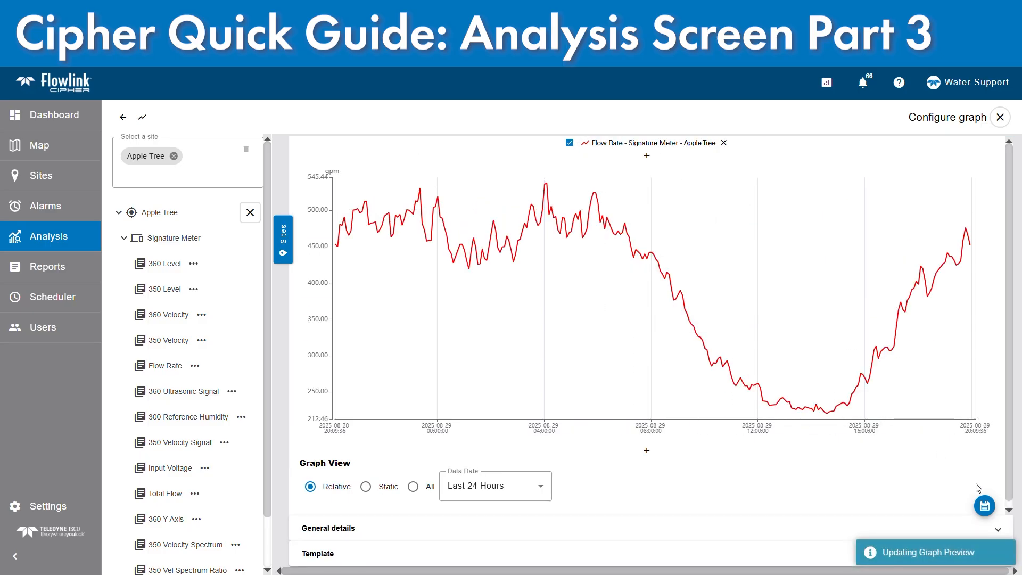
click(985, 505)
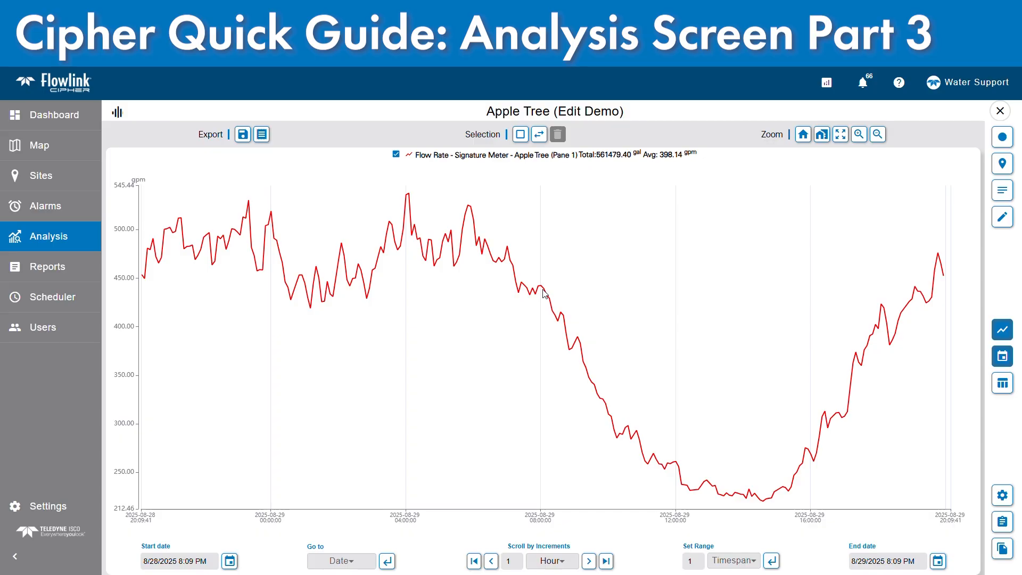
- Zoom out and shift the graph to cover about 8/28/2025 3:54 AM to 8/29/2025 6:33 PM
scroll(405, 286, down, 1)
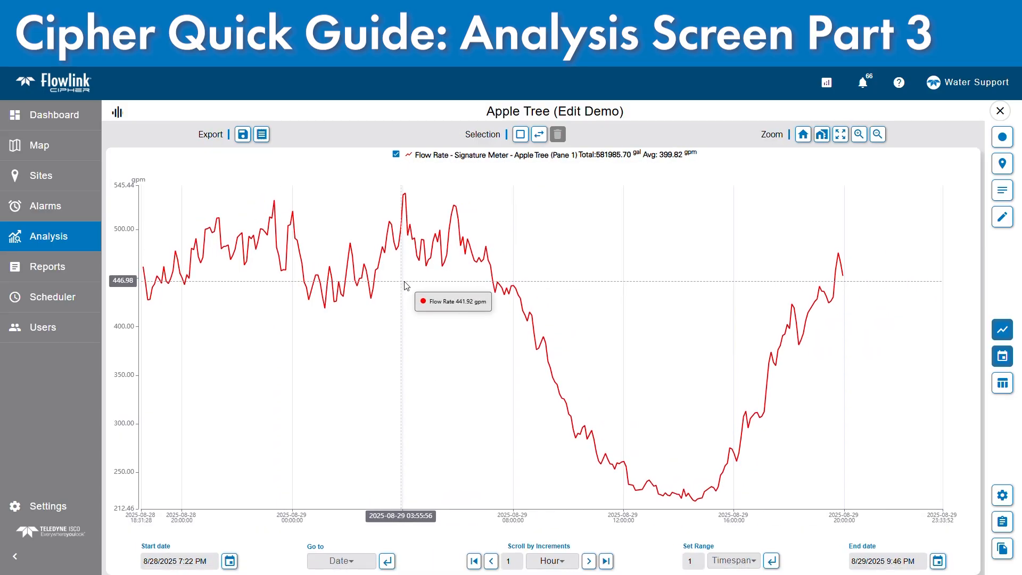
scroll(404, 286, down, 2)
drag(405, 286, 708, 301)
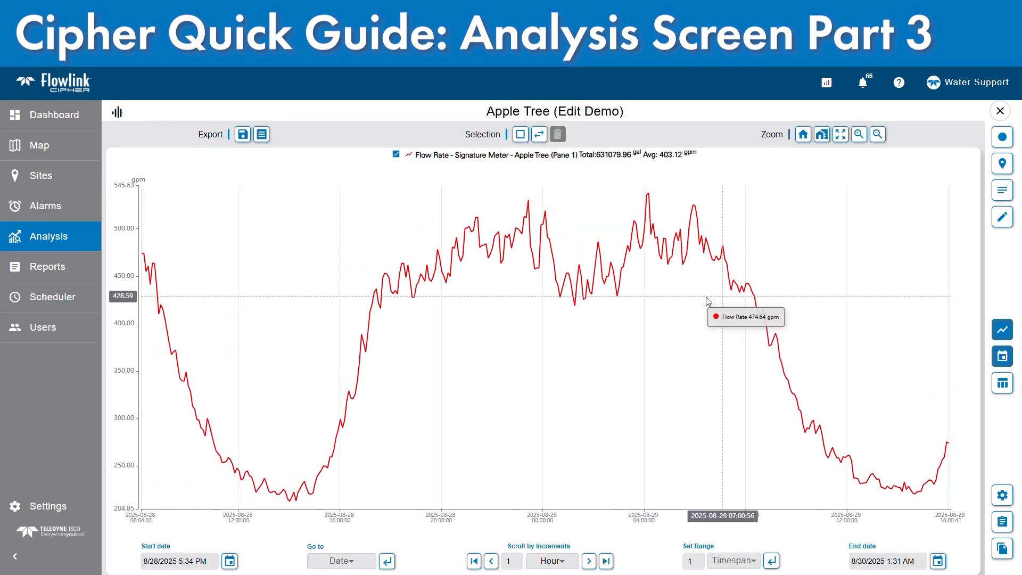
scroll(509, 313, down, 2)
drag(463, 330, 536, 324)
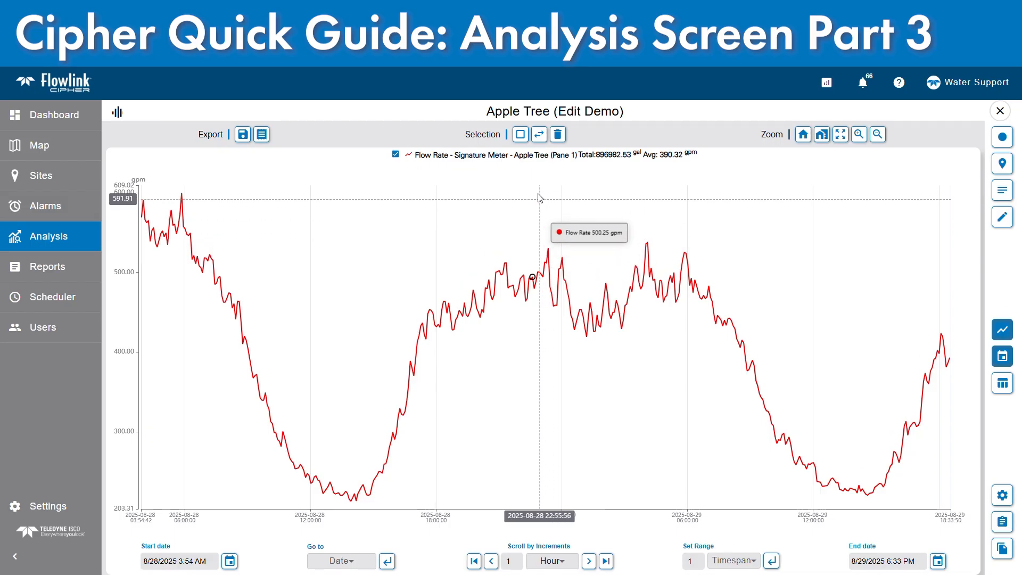
- Area-select three separate groups of Flow Rate points, and replace them with the points from about 18:10 to 20:45 on 2025-08-28
click(521, 135)
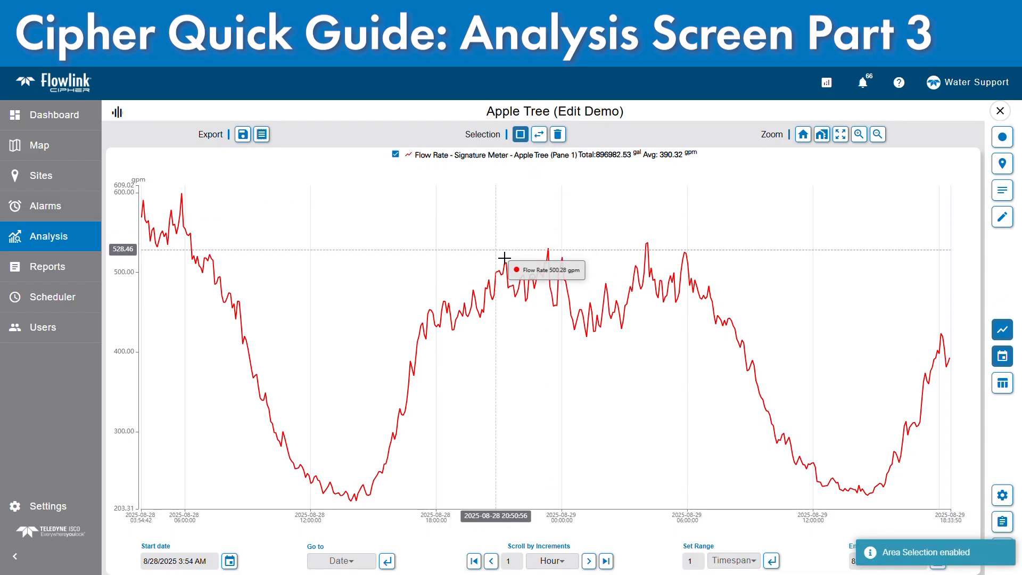
drag(503, 262, 615, 358)
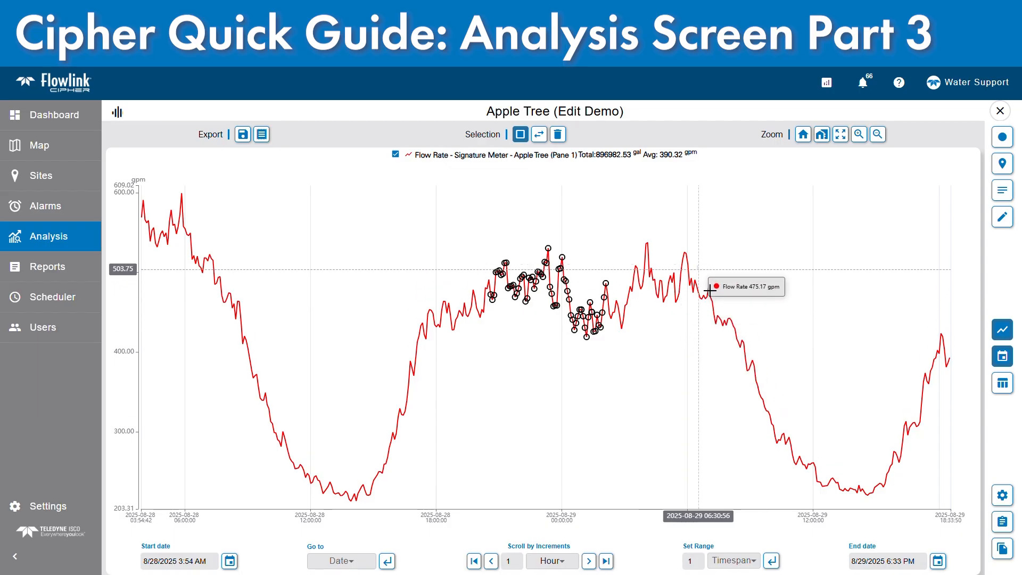
drag(692, 263, 757, 375)
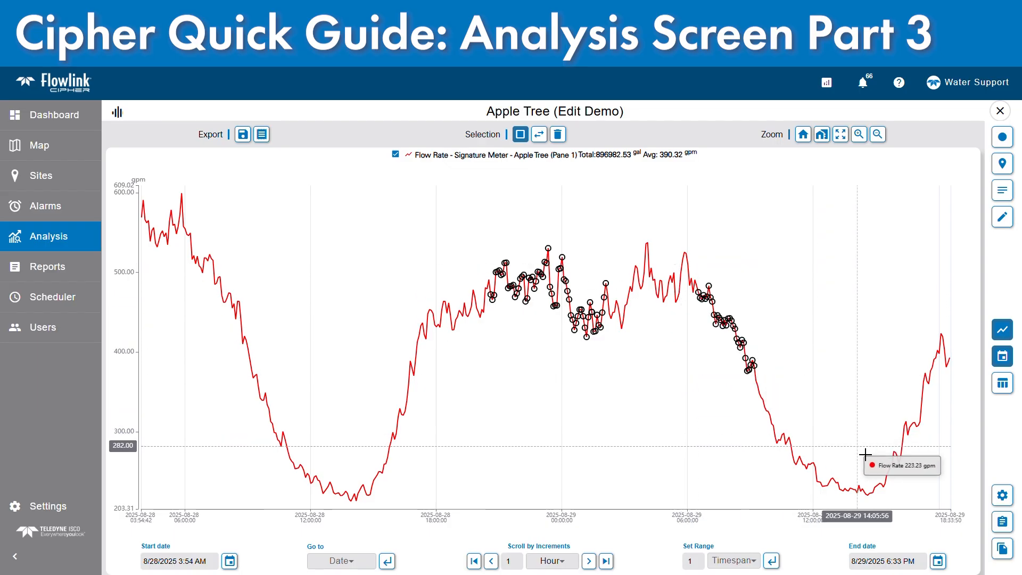
drag(850, 448, 908, 506)
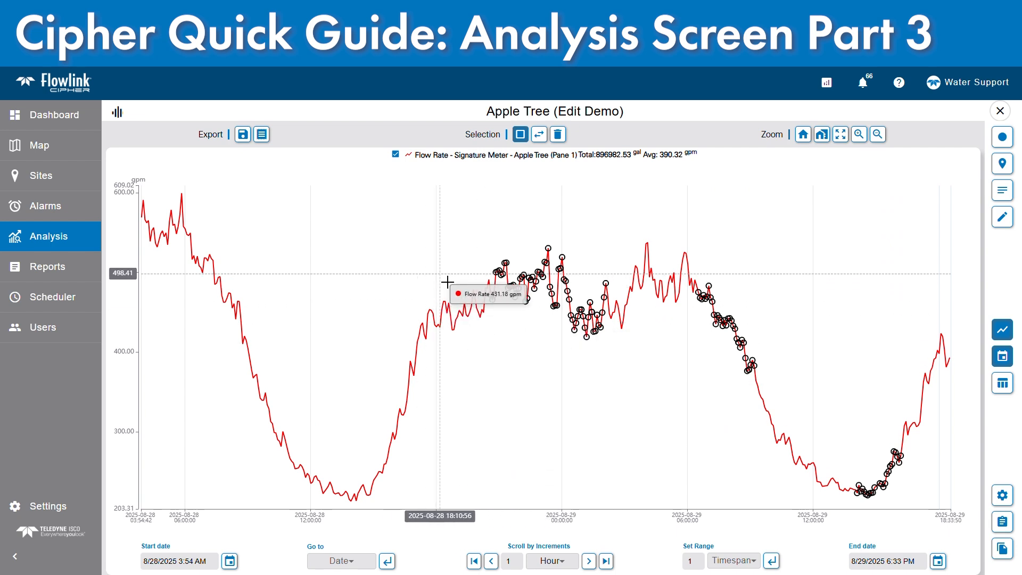
drag(439, 275, 506, 347)
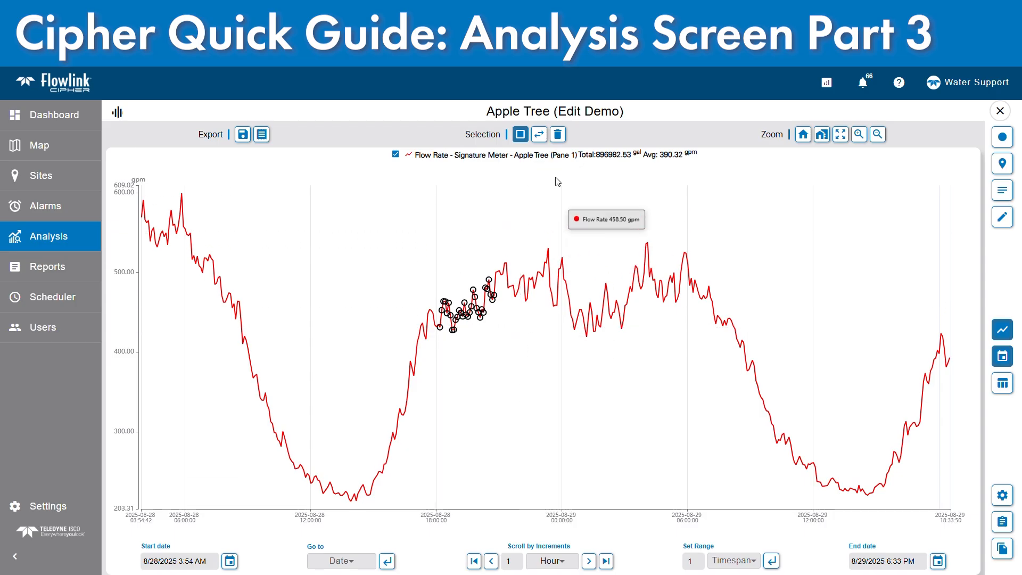
- Mark three separate time ranges with range selection, and replace them with single ranges, ending on about 17:00 to 19:40 on 2025-08-28
click(539, 134)
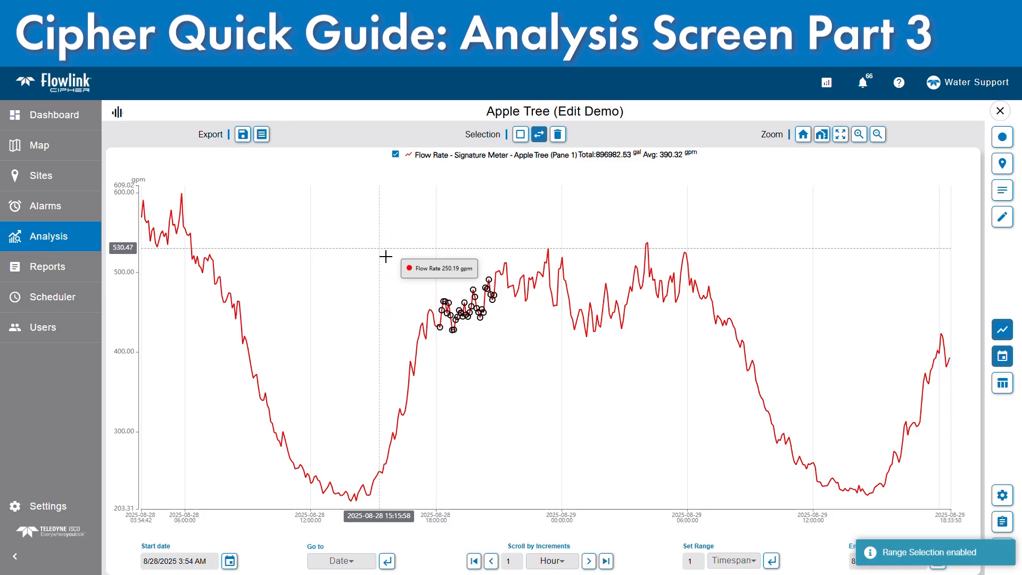
drag(378, 257, 426, 253)
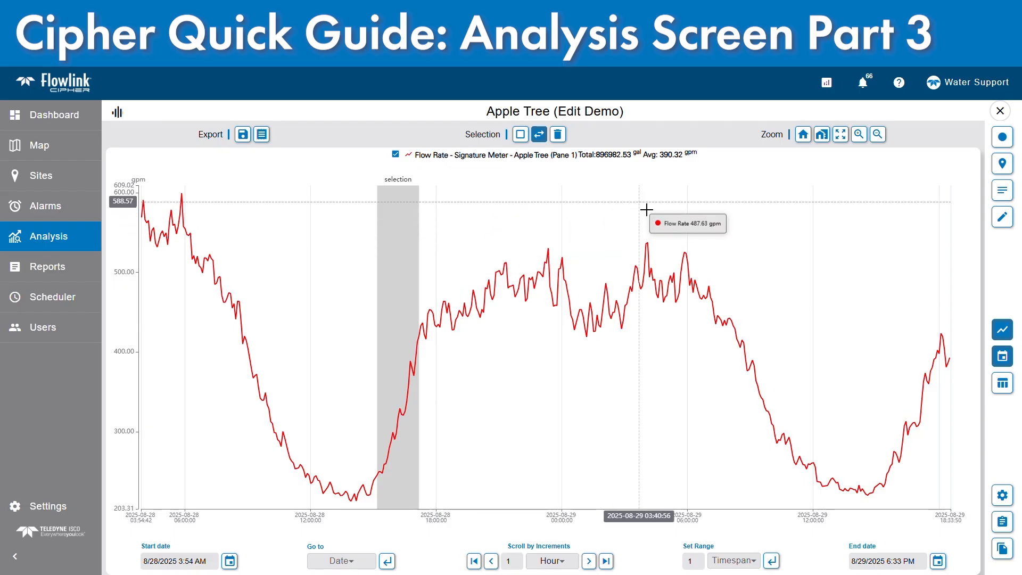
drag(646, 210, 707, 210)
drag(795, 274, 869, 275)
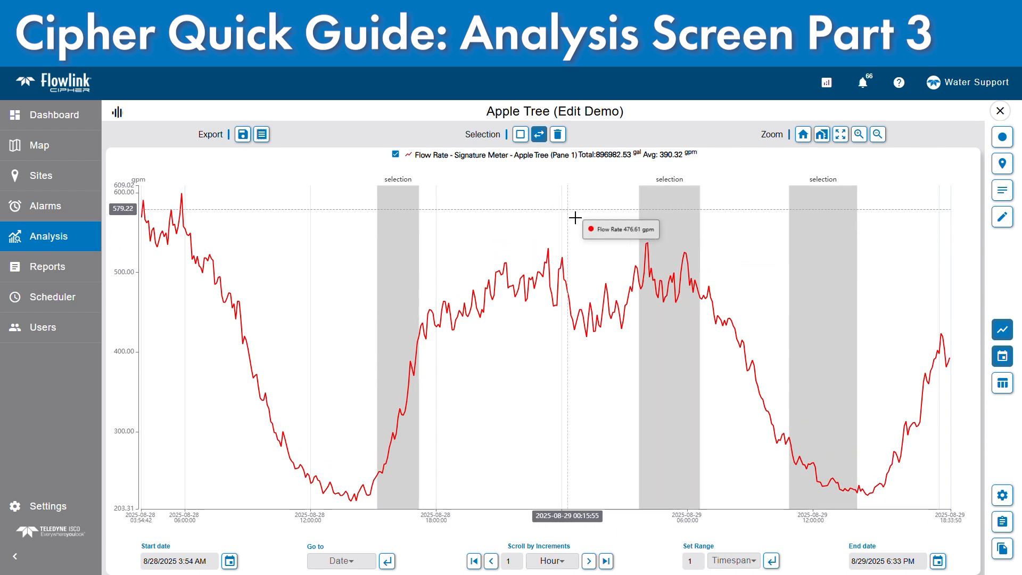
drag(574, 217, 534, 217)
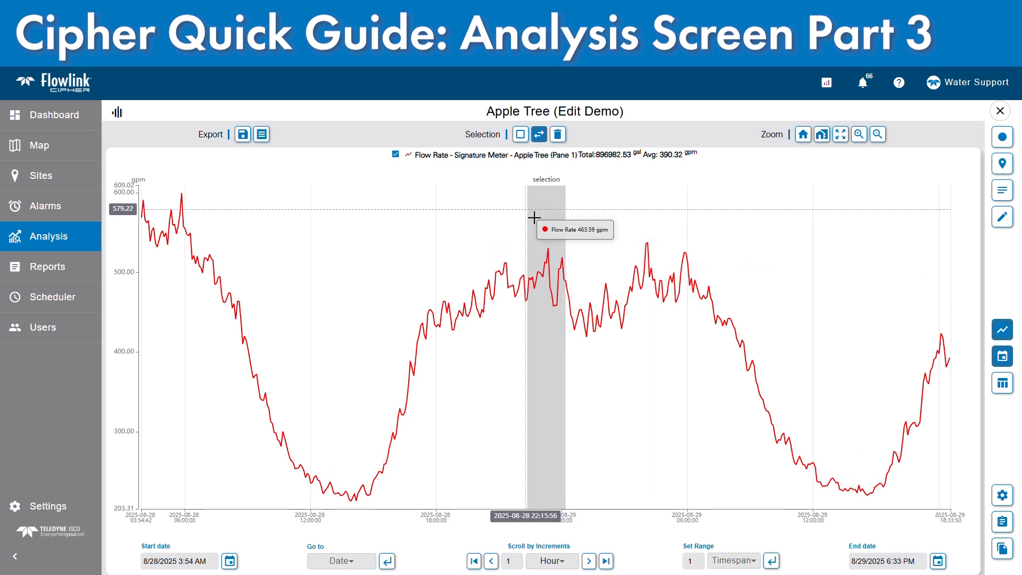
drag(471, 222, 417, 222)
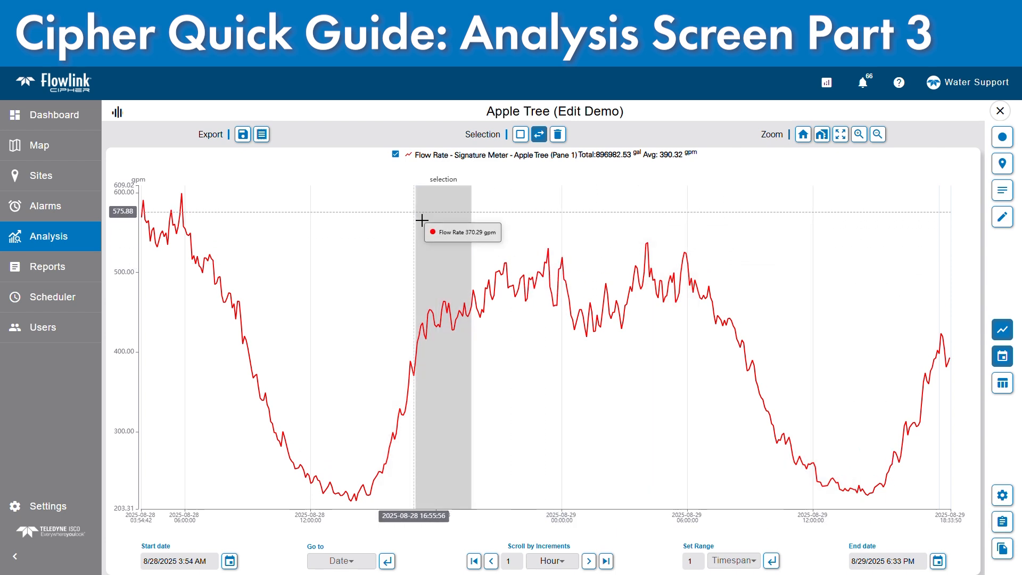
- Area-select the Flow Rate points from about 22:40 on 2025-08-28 to 05:10 on 2025-08-29, and enable the graph's edit tools
click(524, 134)
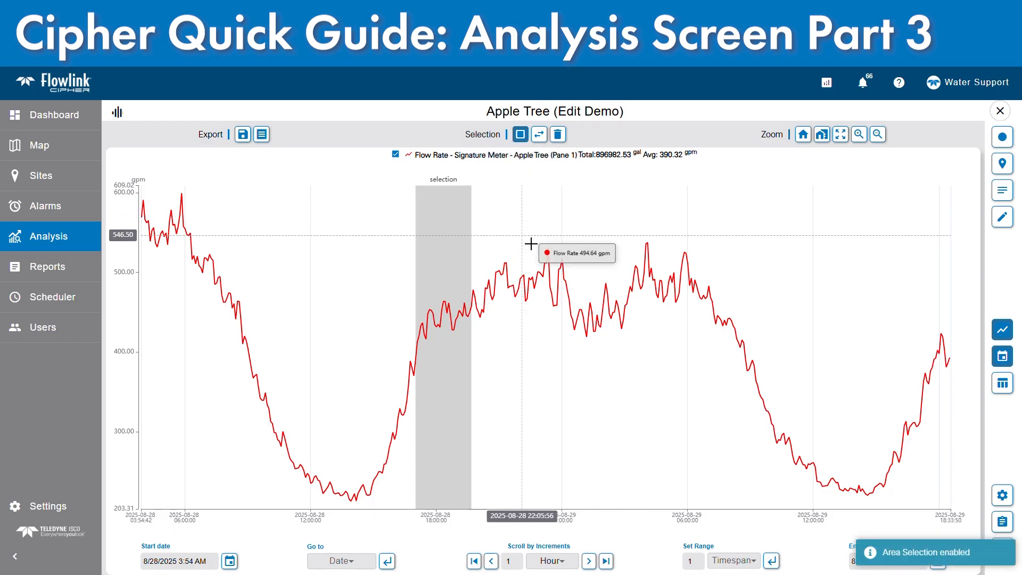
drag(541, 244, 671, 357)
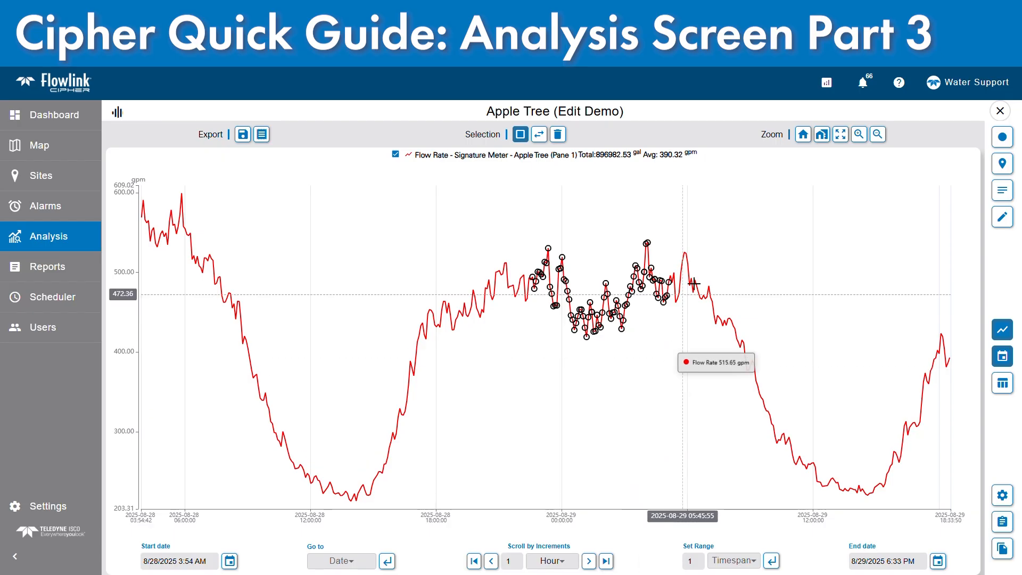
click(1003, 218)
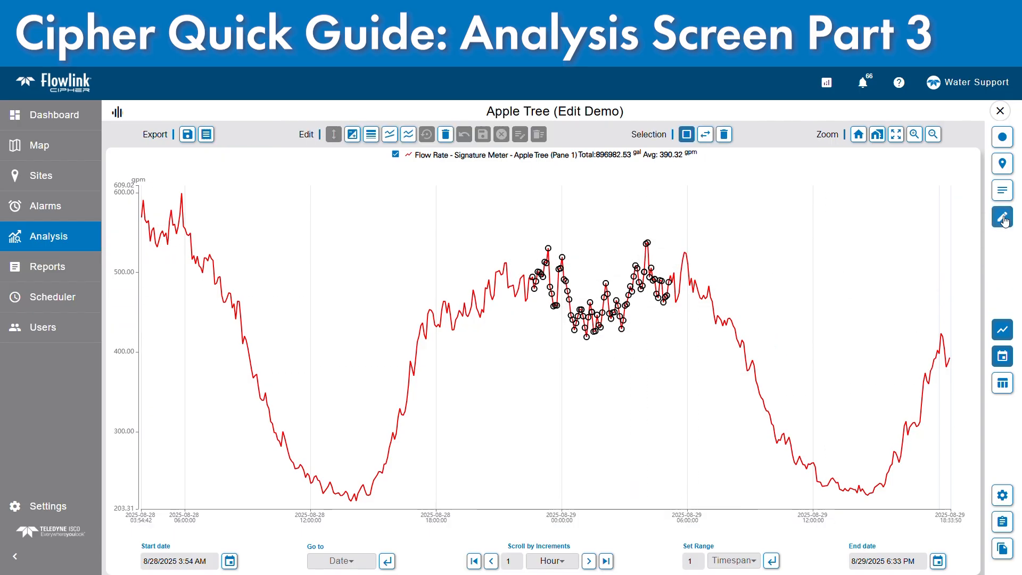
- Use Shift Data to set the selected Flow Rate points equal to 500 gpm, and undo the shift
click(353, 135)
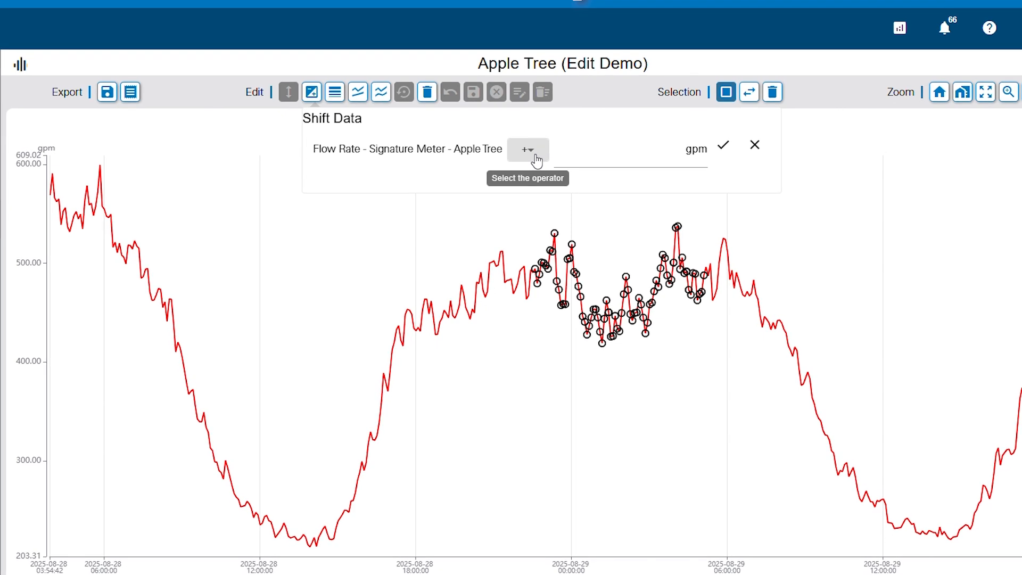
click(536, 159)
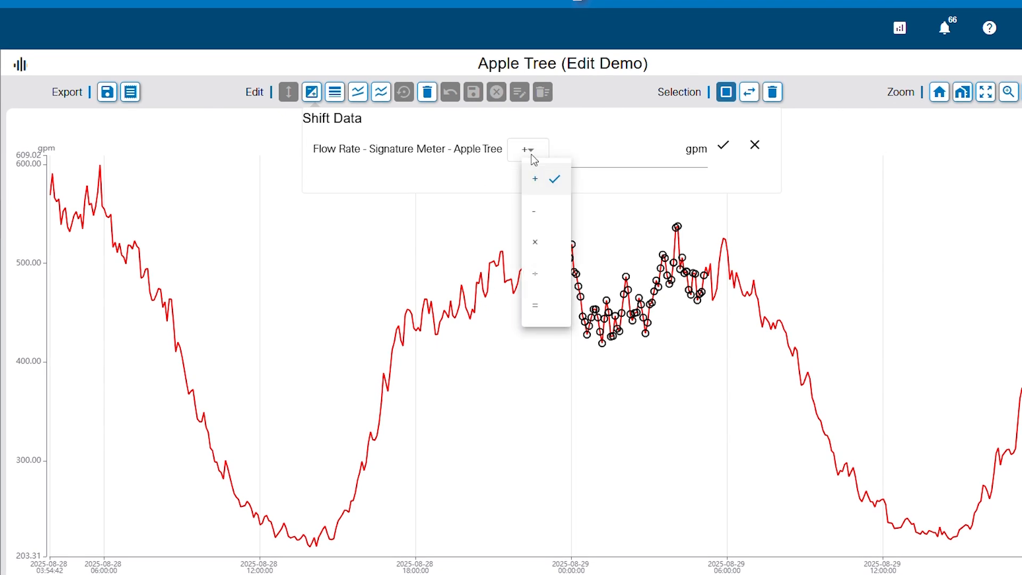
click(537, 307)
click(593, 160)
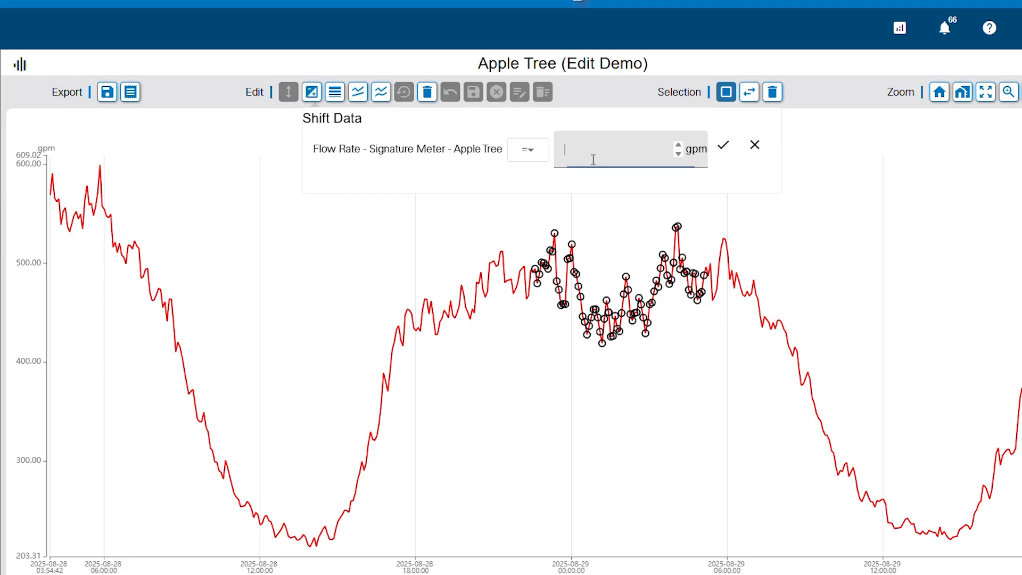
text(500)
click(722, 145)
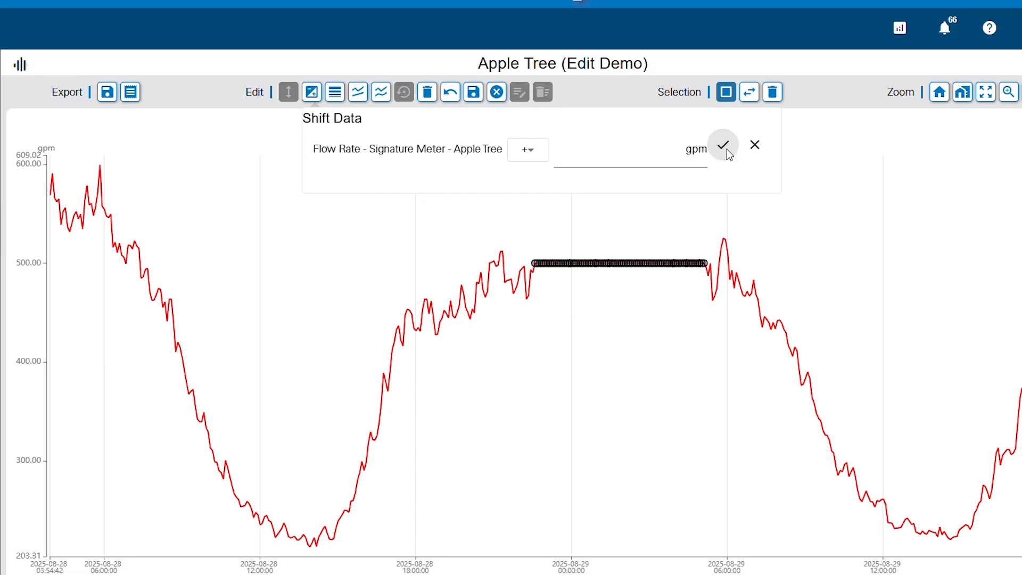
click(453, 93)
- Use Shift Data to add 100 gpm to the selected Flow Rate points, and undo the addition
click(310, 91)
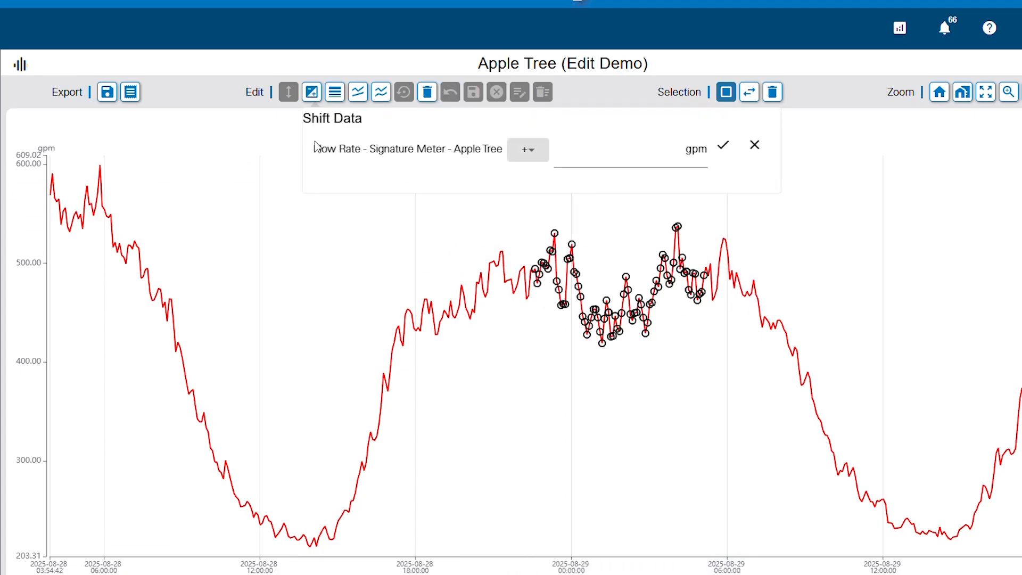
click(539, 157)
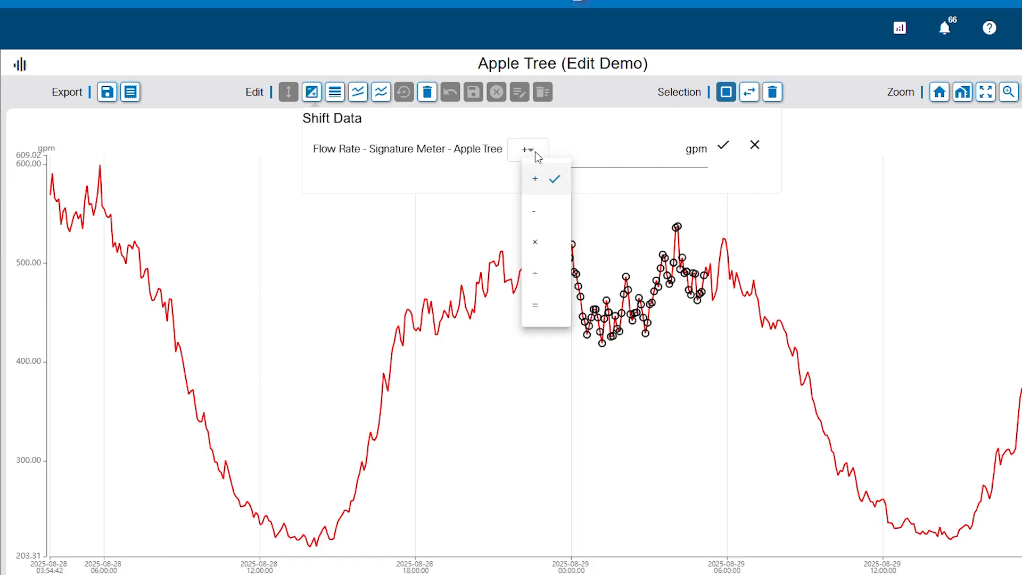
click(590, 150)
text(100)
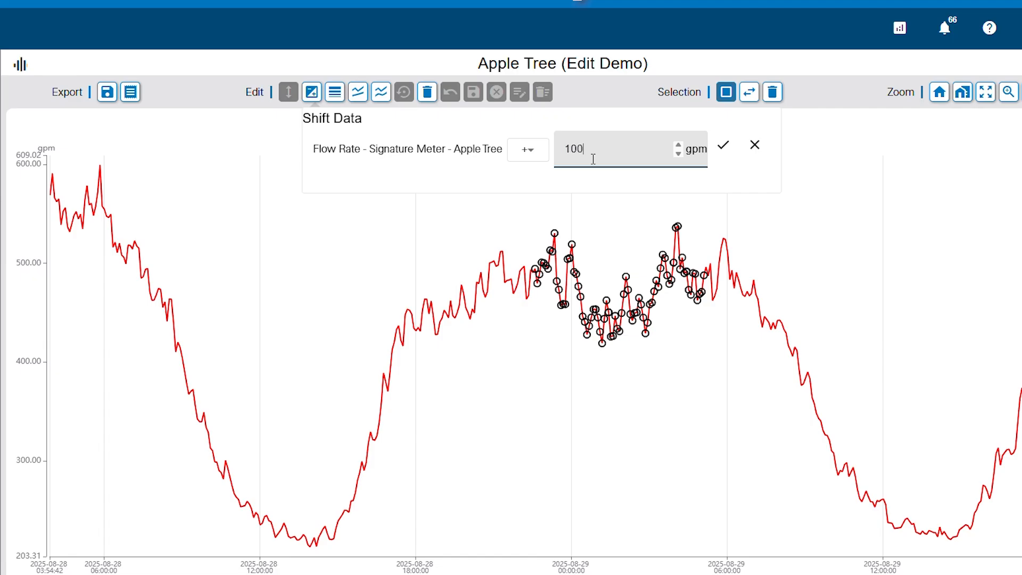
click(724, 146)
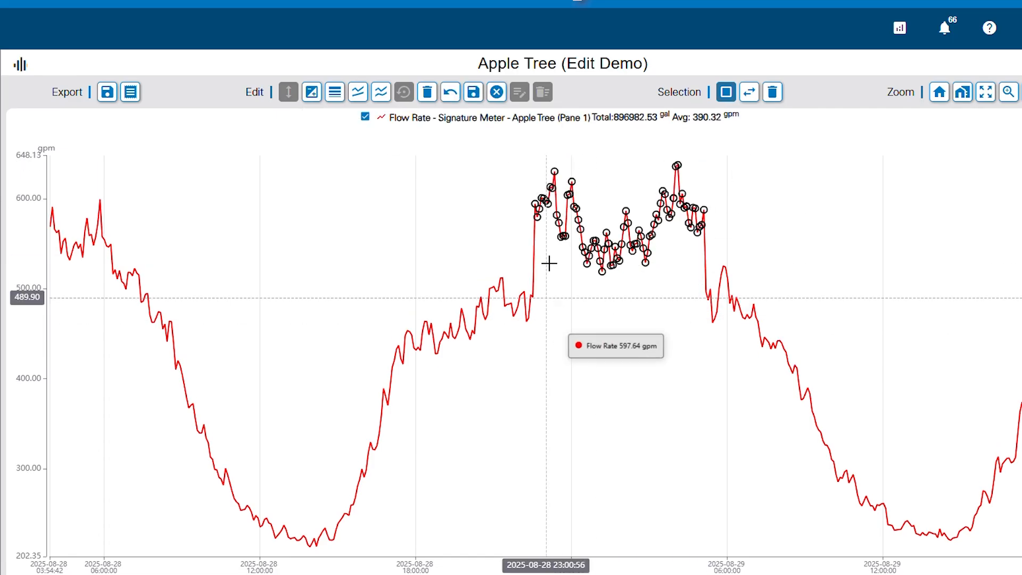
click(450, 92)
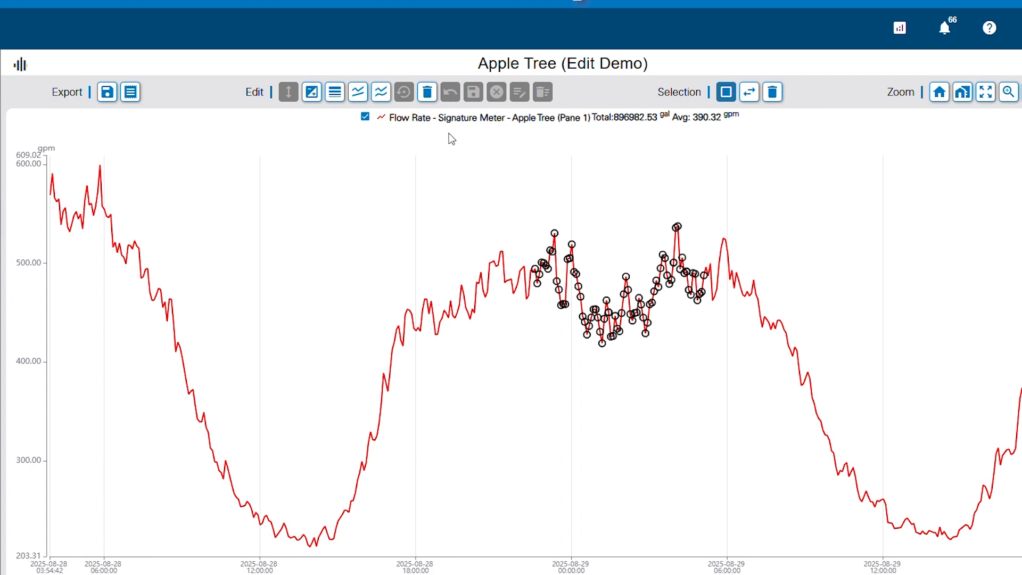
- Use Shift Data to multiply the selected Flow Rate points by 2, and undo the multiplication
click(312, 93)
click(536, 153)
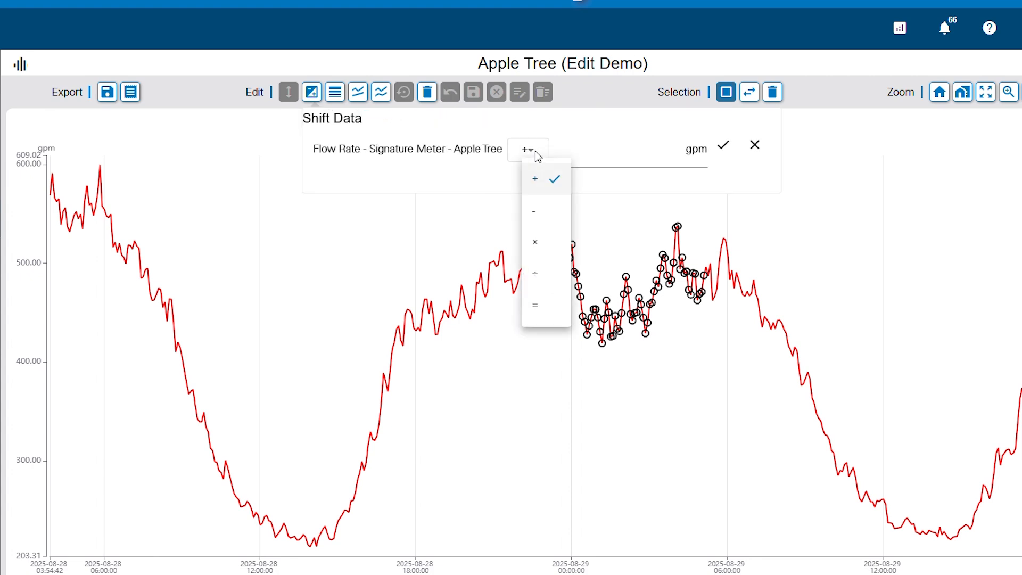
click(547, 251)
click(581, 161)
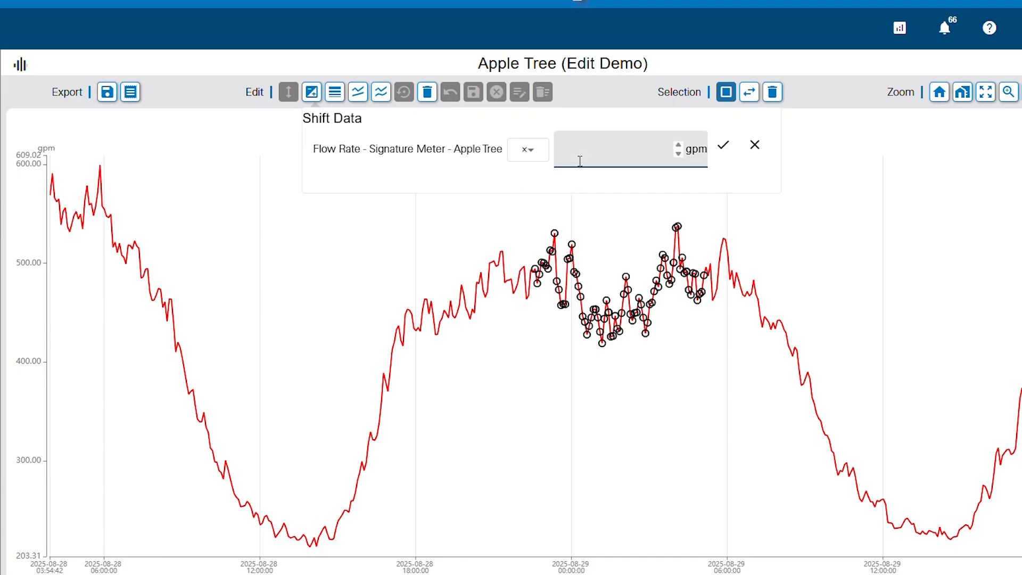
text(2)
click(728, 152)
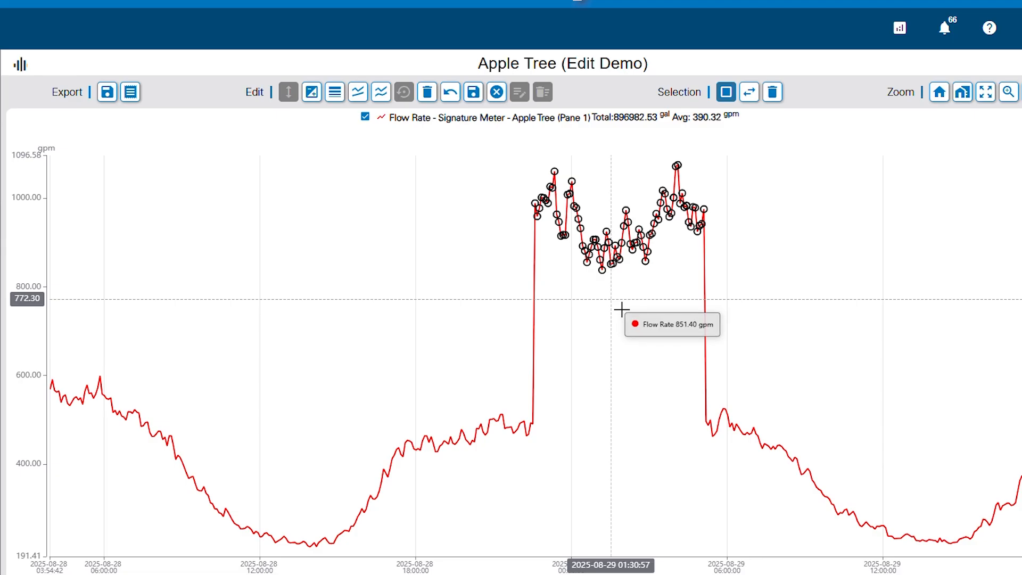
click(451, 91)
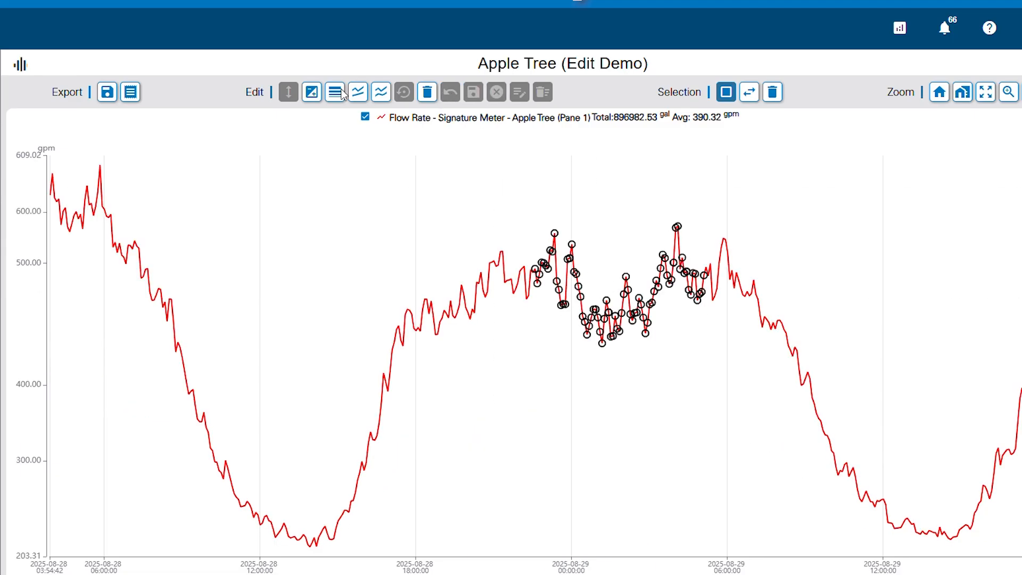
click(313, 93)
click(541, 151)
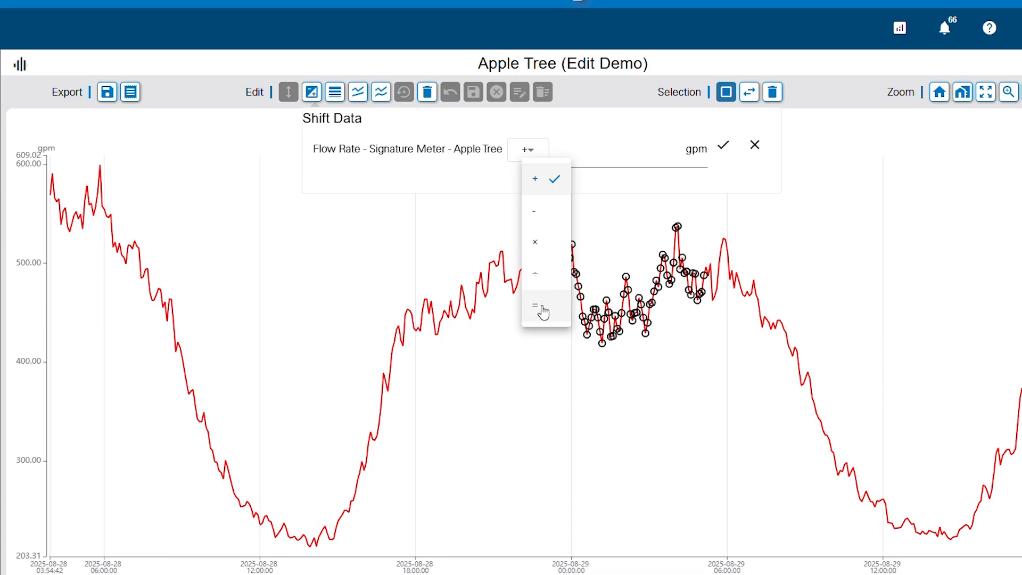
click(412, 232)
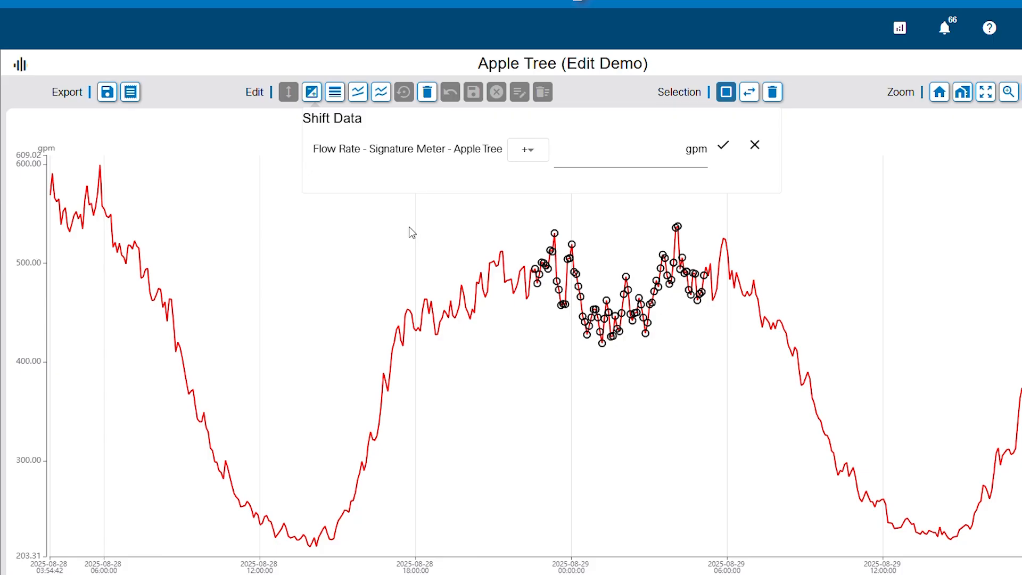
click(754, 145)
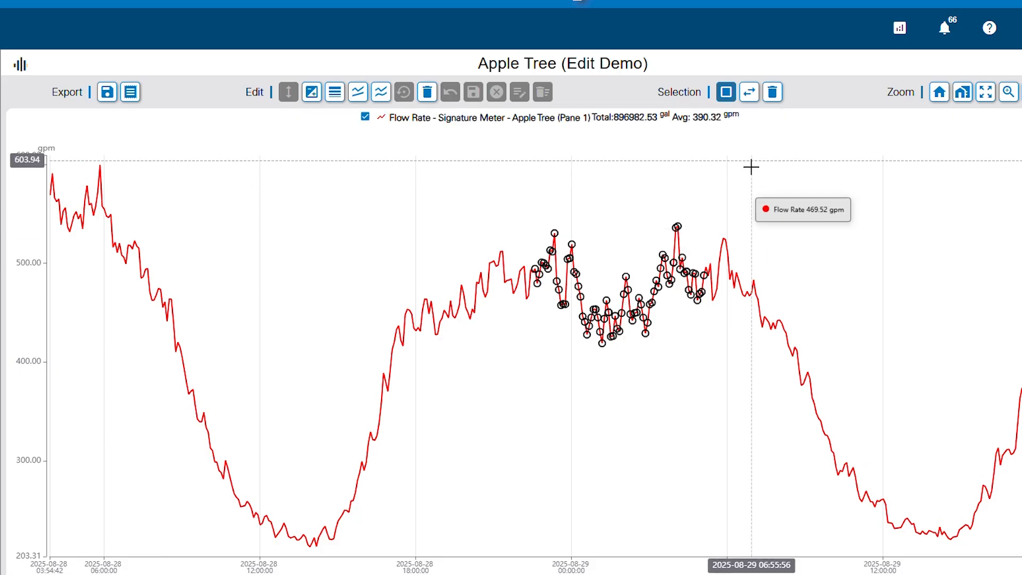
- Apply a Proportional Adjustment of 100 gpm to the selected Flow Rate points
click(335, 93)
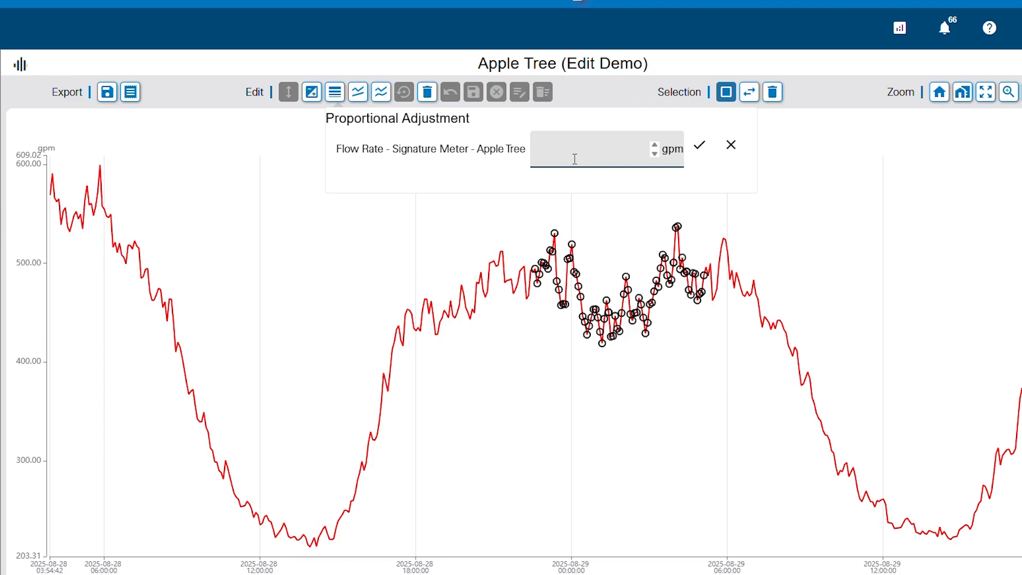
text(100)
click(702, 147)
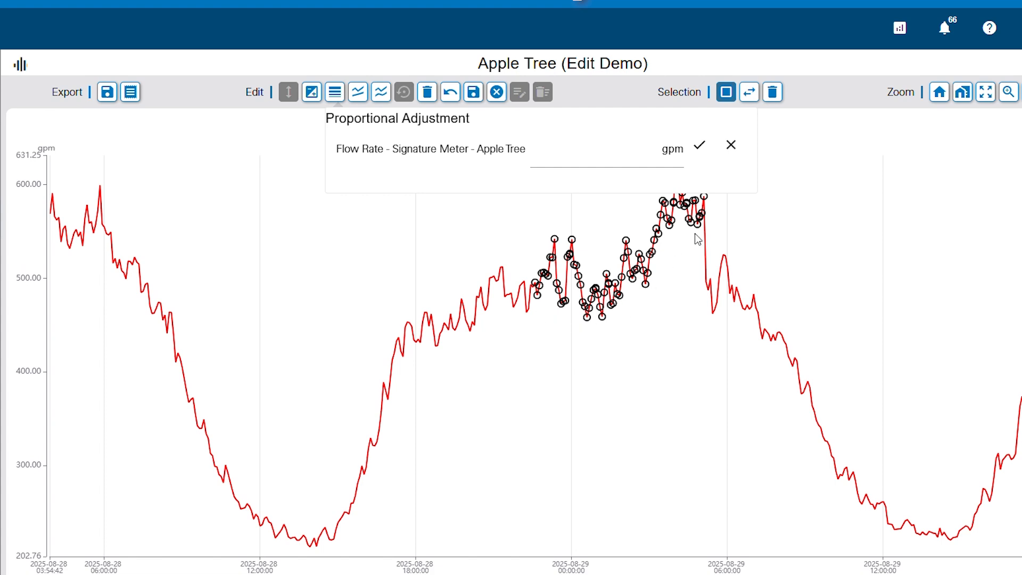
click(450, 92)
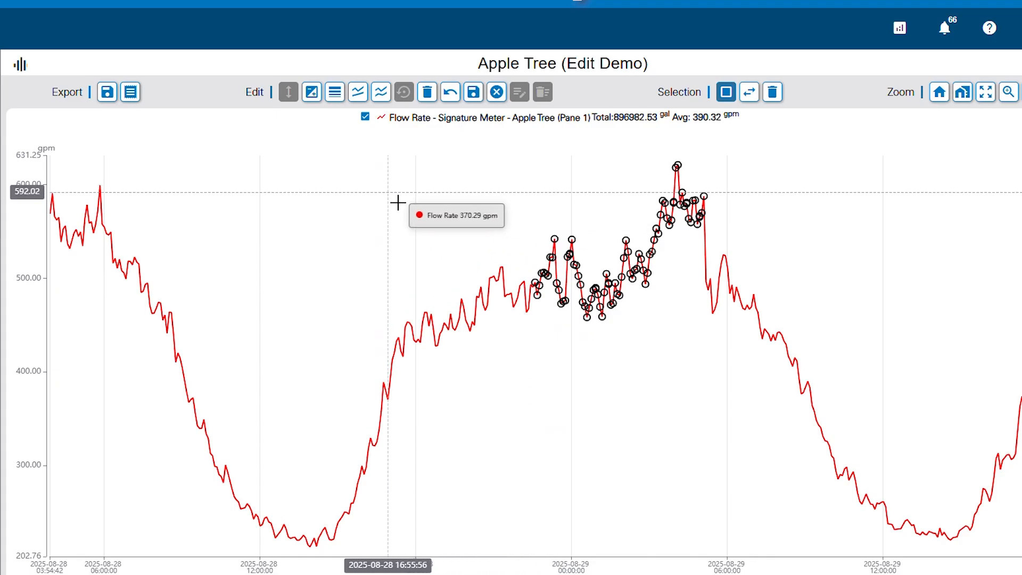
- Straighten the selected Flow Rate points into a line between the selection's ends, and undo that correction
click(357, 91)
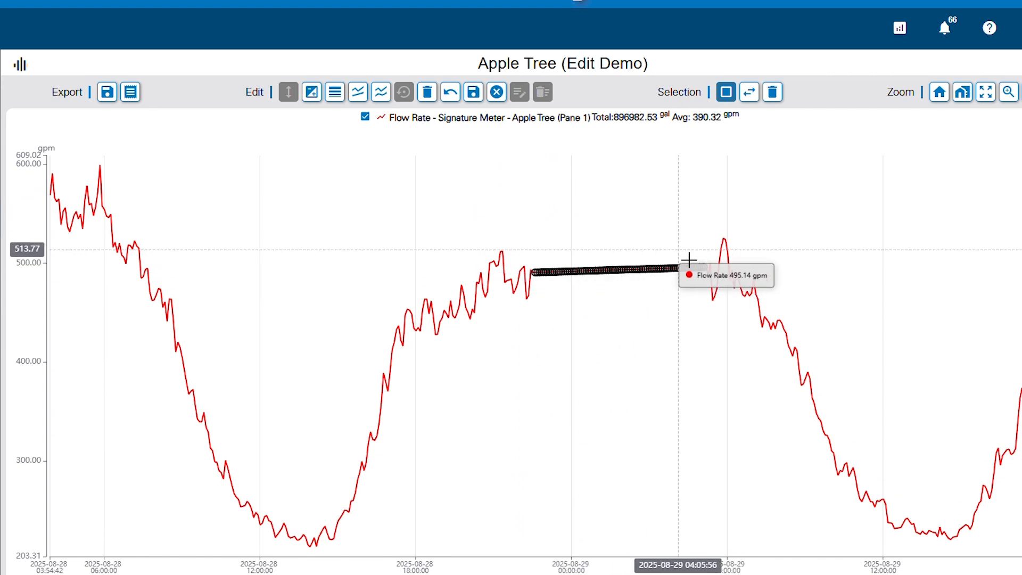
click(450, 92)
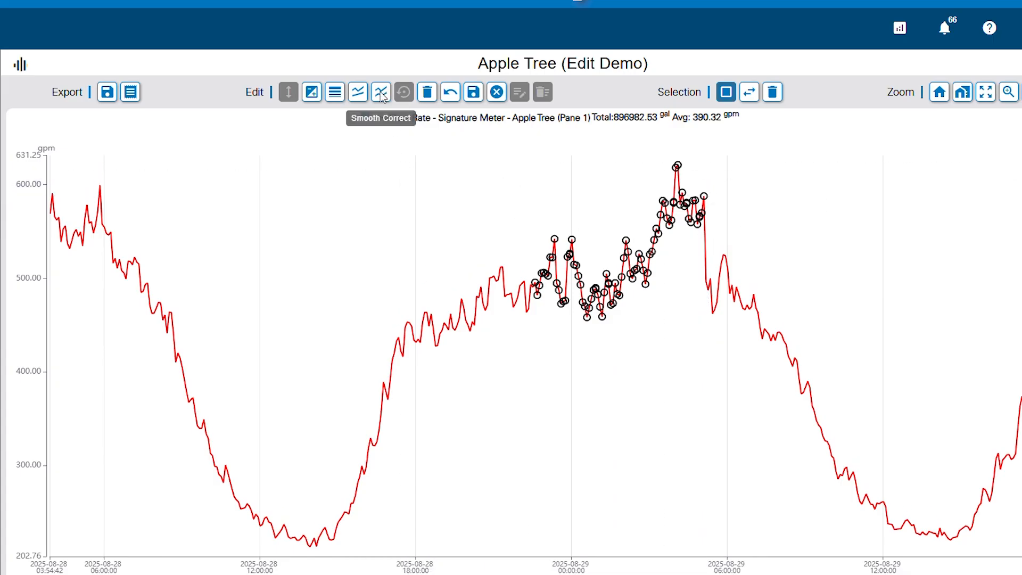
- Area-select the adjusted Flow Rate points from about 22:20 on 2025-08-28 to 05:20 on 2025-08-29
scroll(557, 271, up, 5)
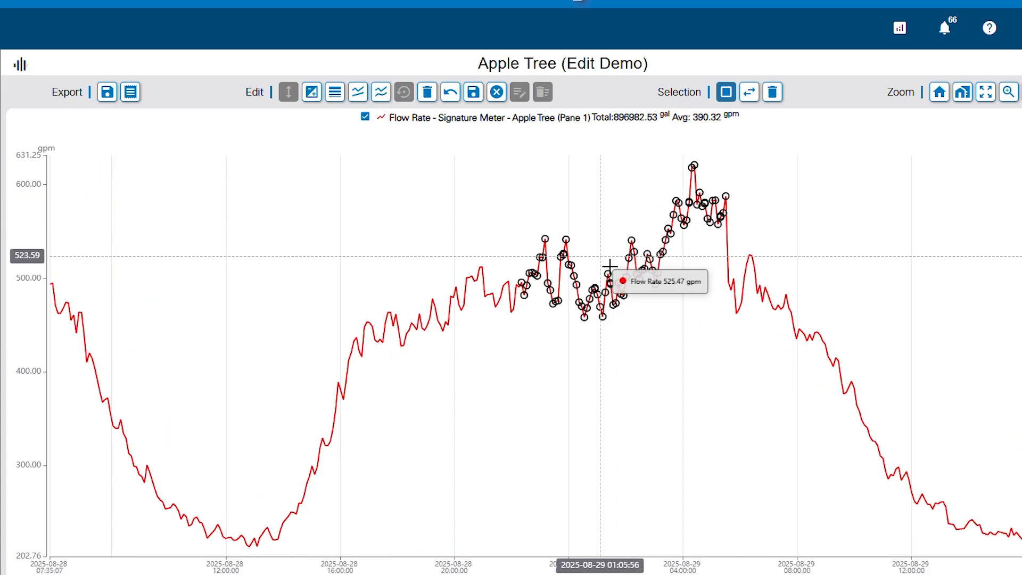
drag(604, 222, 533, 258)
drag(491, 228, 554, 237)
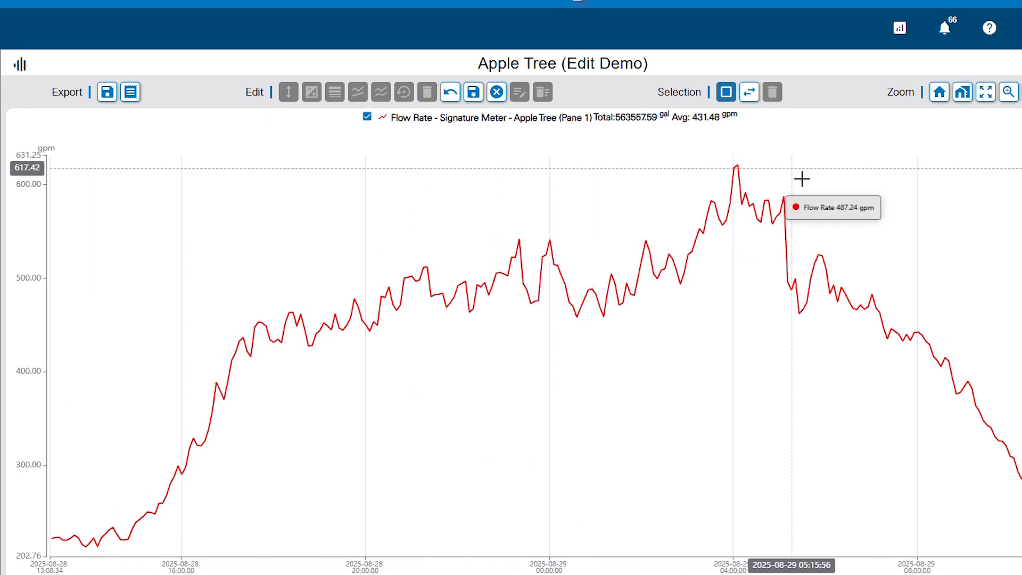
drag(811, 170, 481, 325)
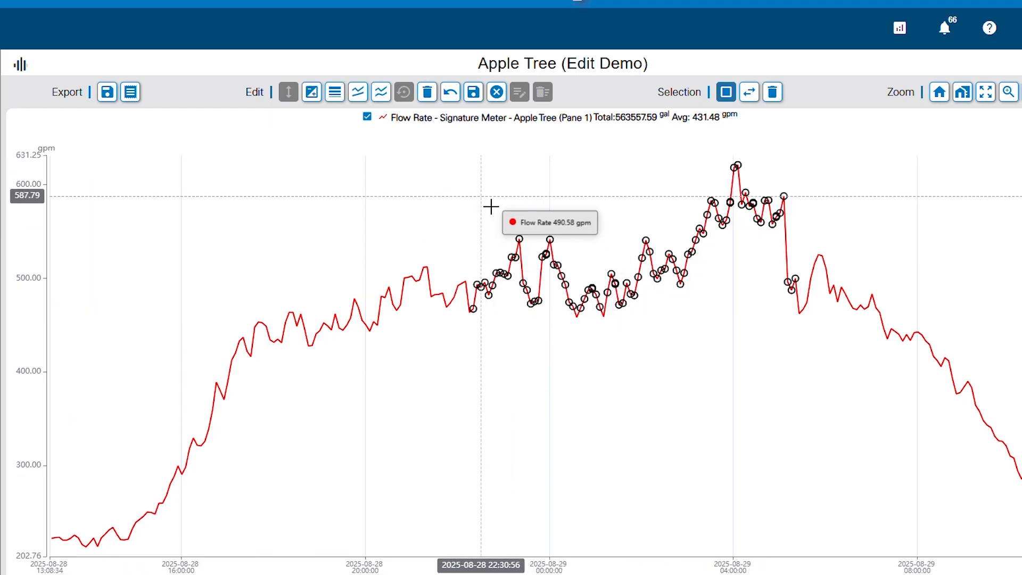
- Apply Smooth Correct eight times to the selected Flow Rate points
click(381, 93)
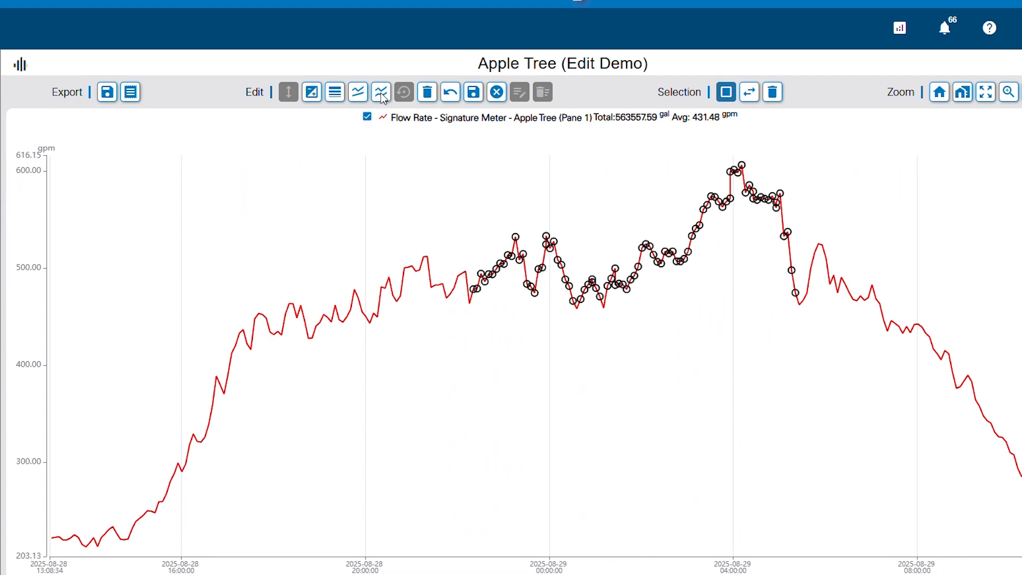
click(382, 93)
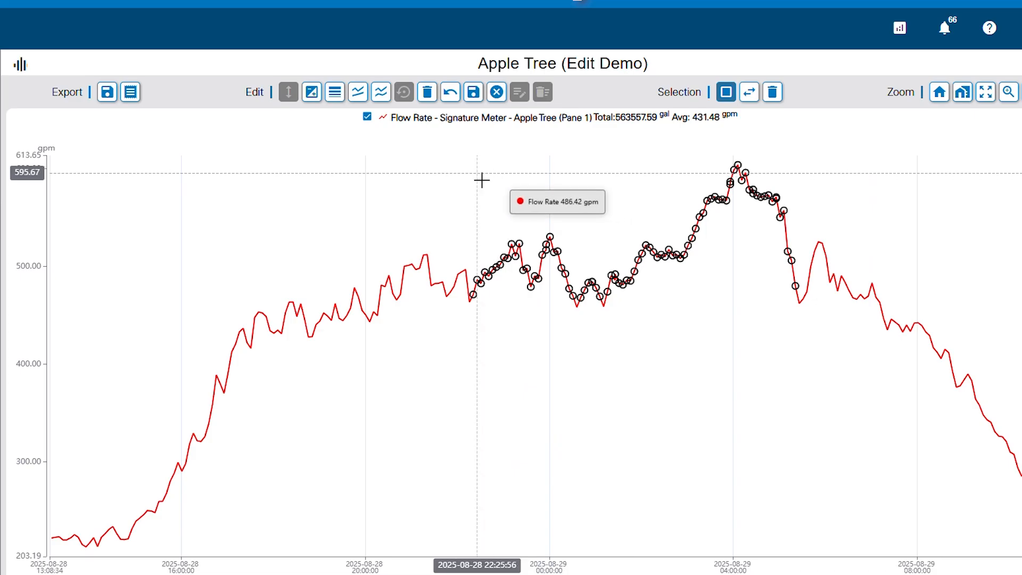
click(381, 92)
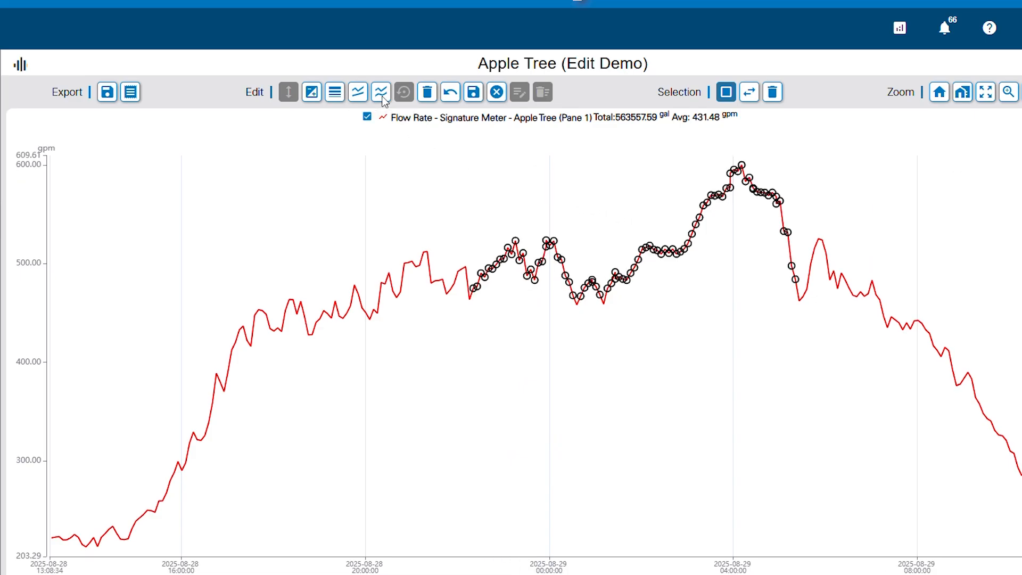
click(382, 97)
click(382, 98)
click(383, 97)
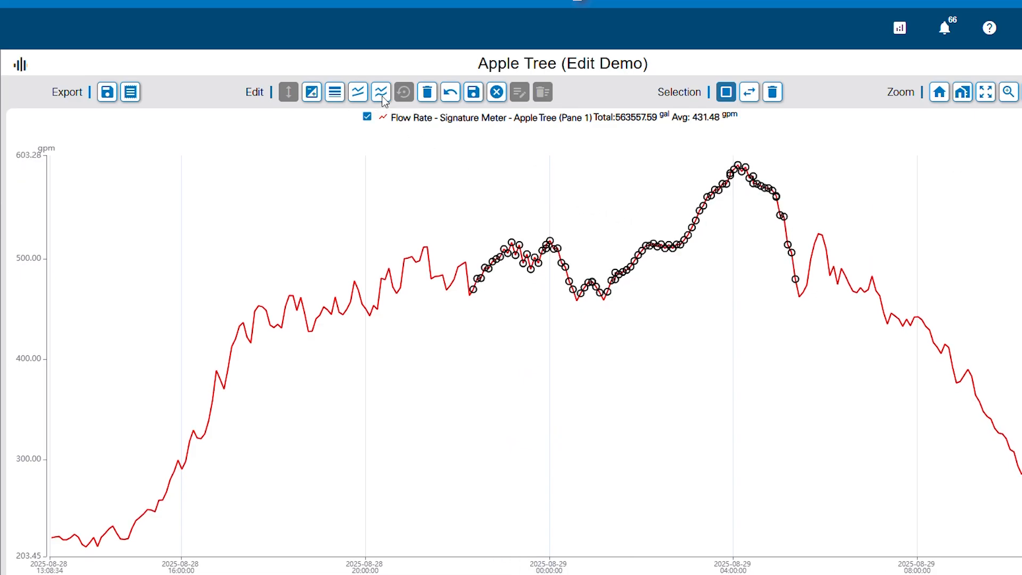
click(382, 98)
click(383, 101)
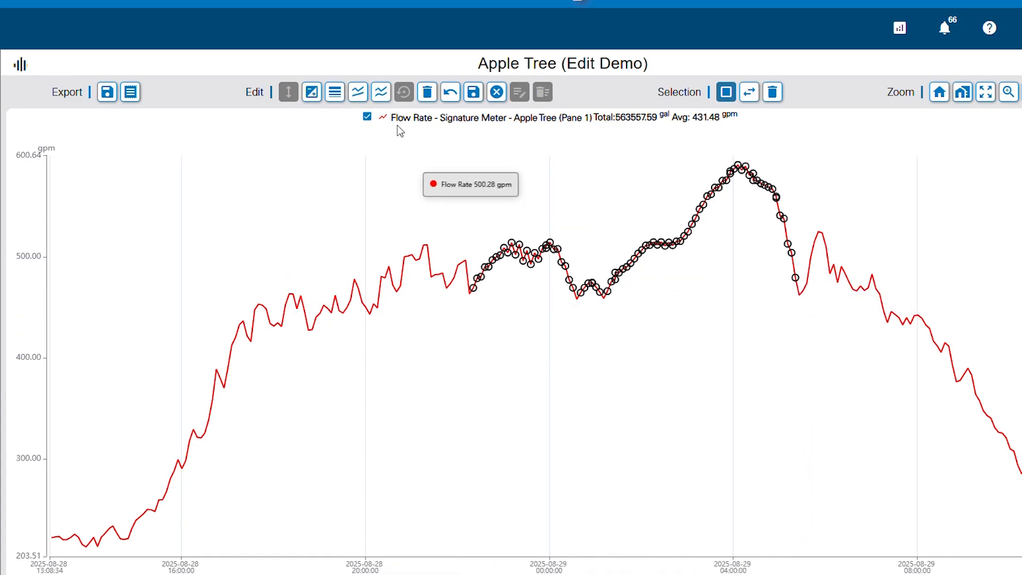
- Straighten the selected Flow Rate points into a line, and undo that correction along with the last five smoothing passes
click(358, 97)
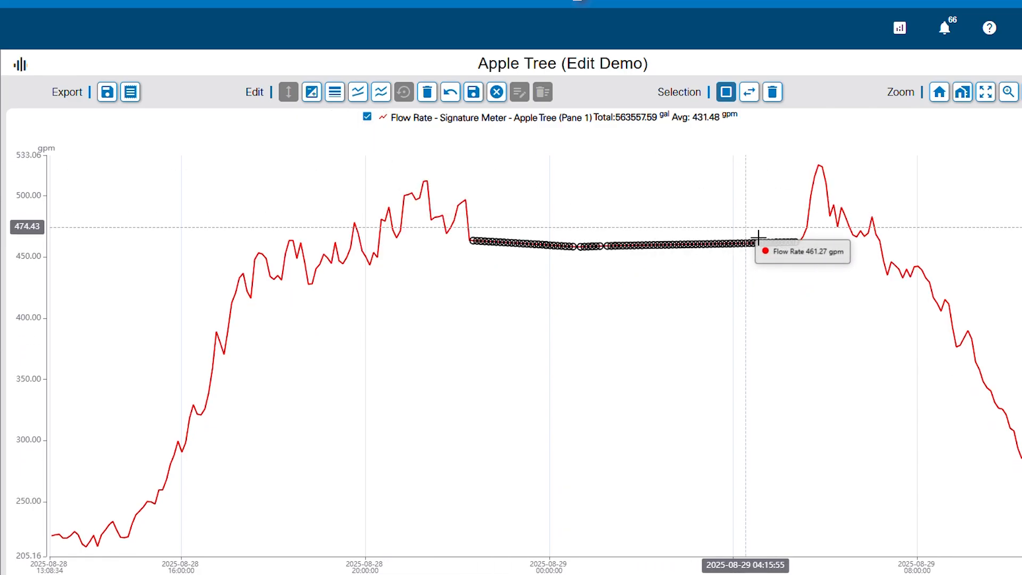
click(450, 94)
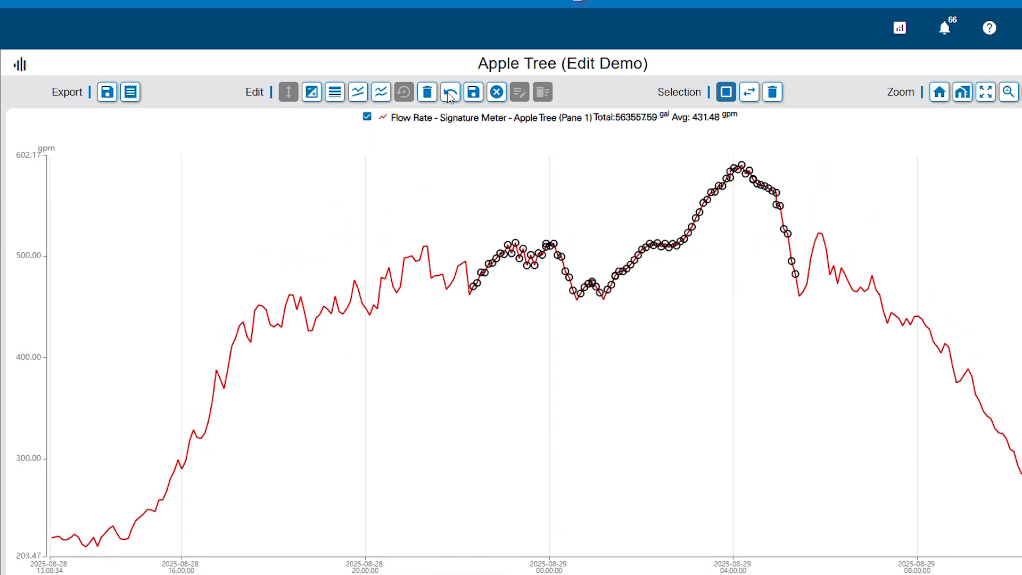
click(449, 94)
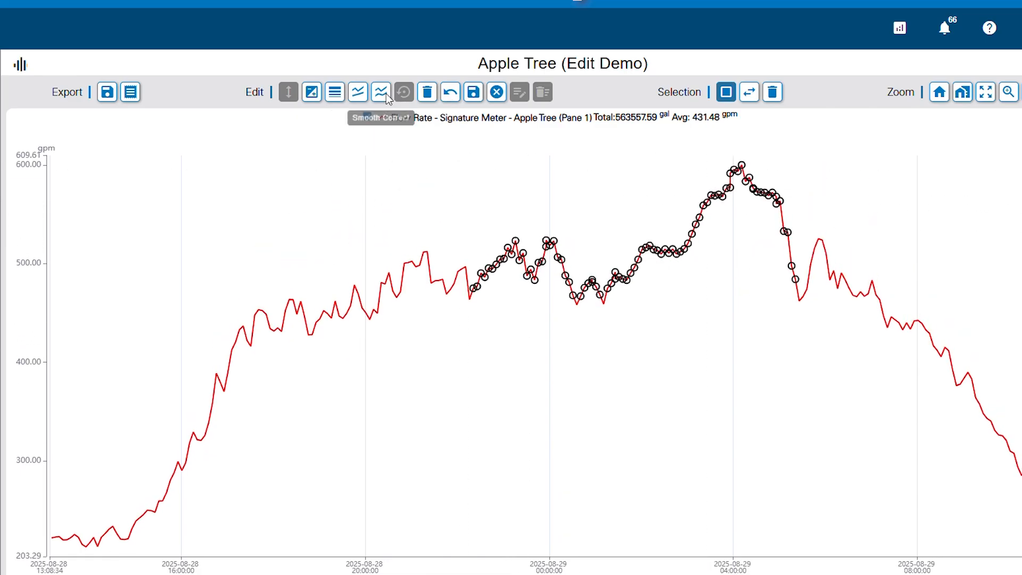
- Undo the remaining corrections on the selected Flow Rate points until the original curve is restored
click(451, 94)
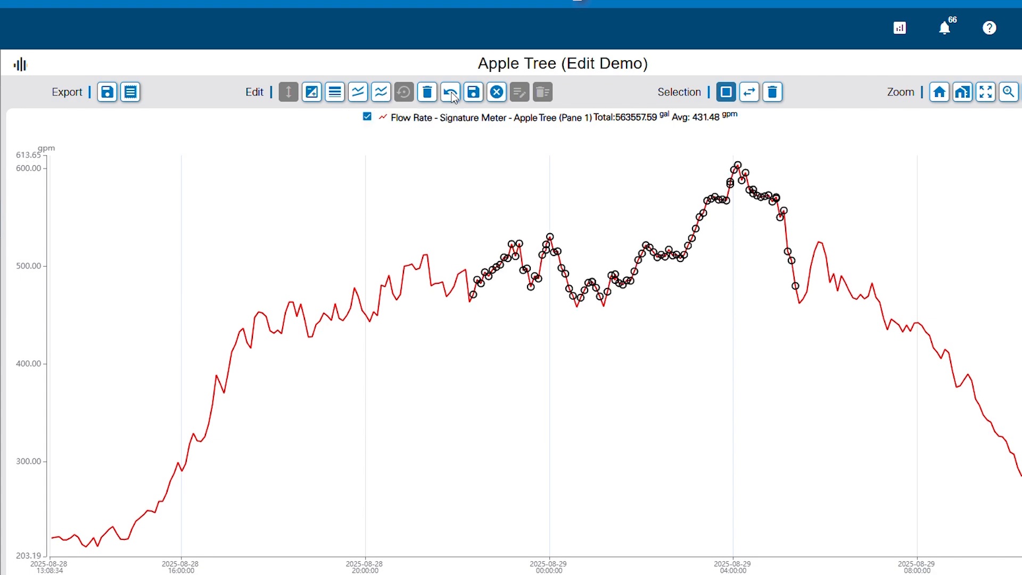
click(450, 95)
click(451, 94)
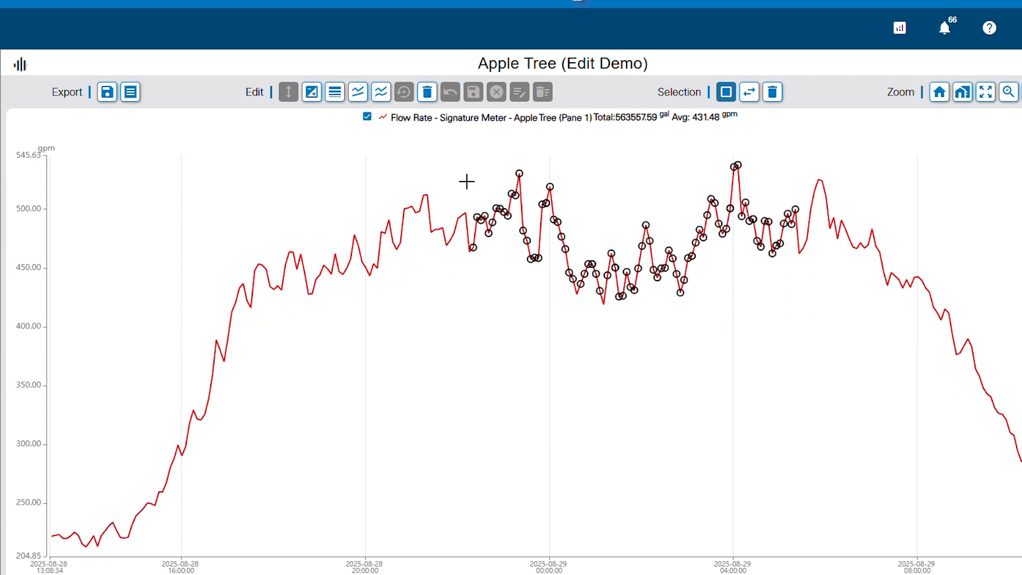
- Delete the selected Flow Rate points, and undo that deletion
click(427, 93)
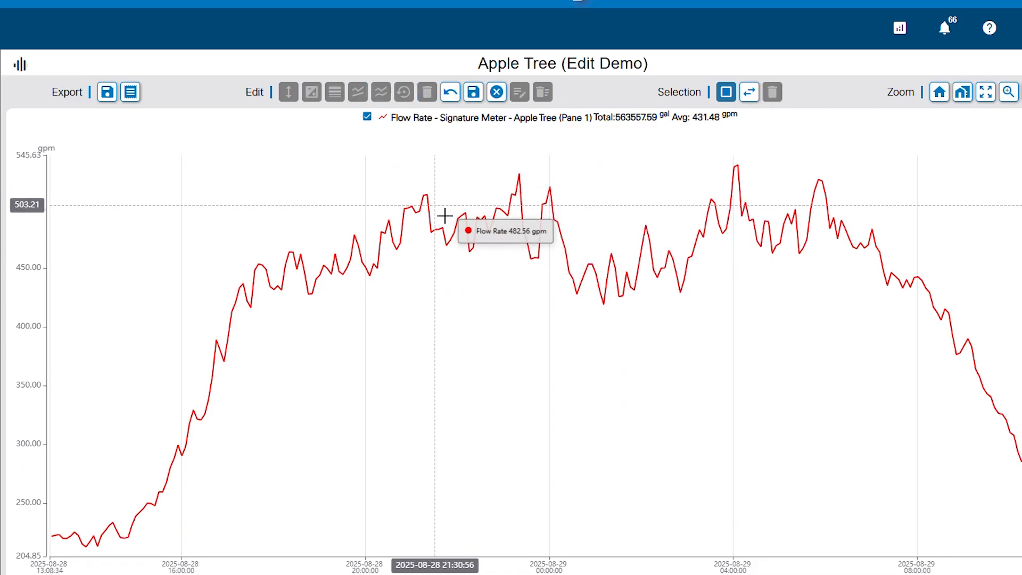
click(447, 94)
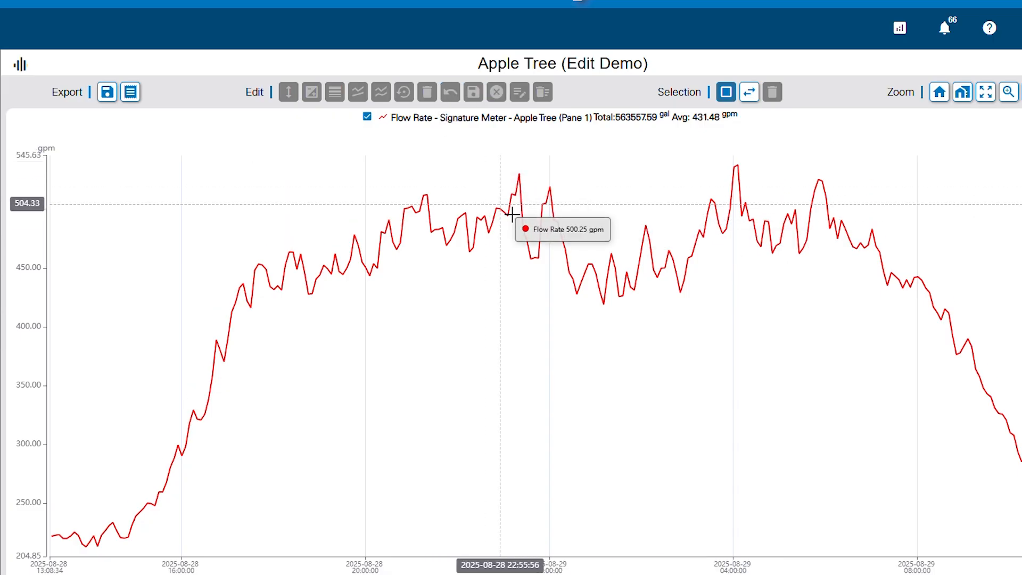
- Smooth the Flow Rate points from about 22:45 on 2025-08-28 to 04:50 on 2025-08-29, discard the edit and clear the selection
drag(492, 166, 775, 299)
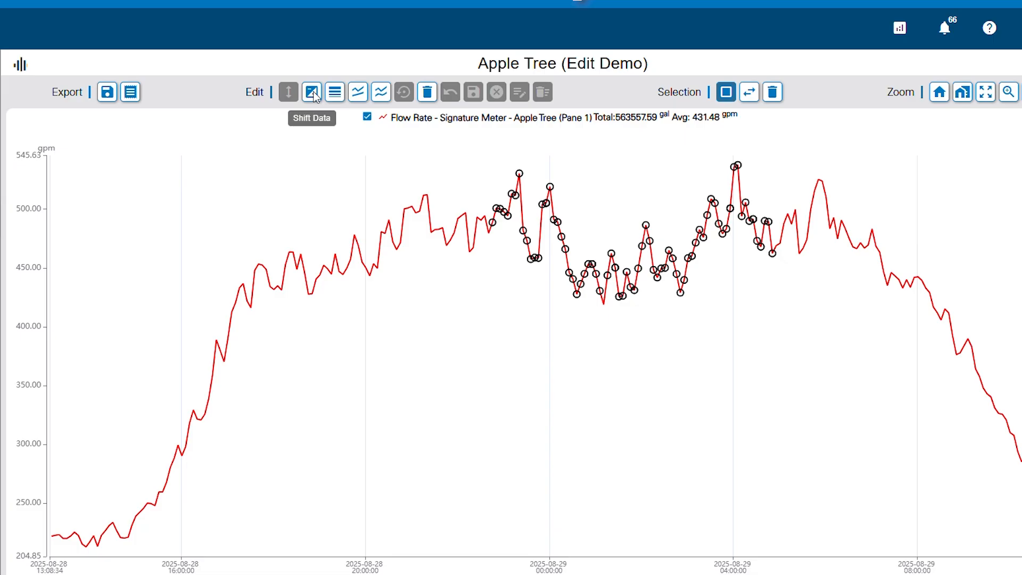
click(381, 91)
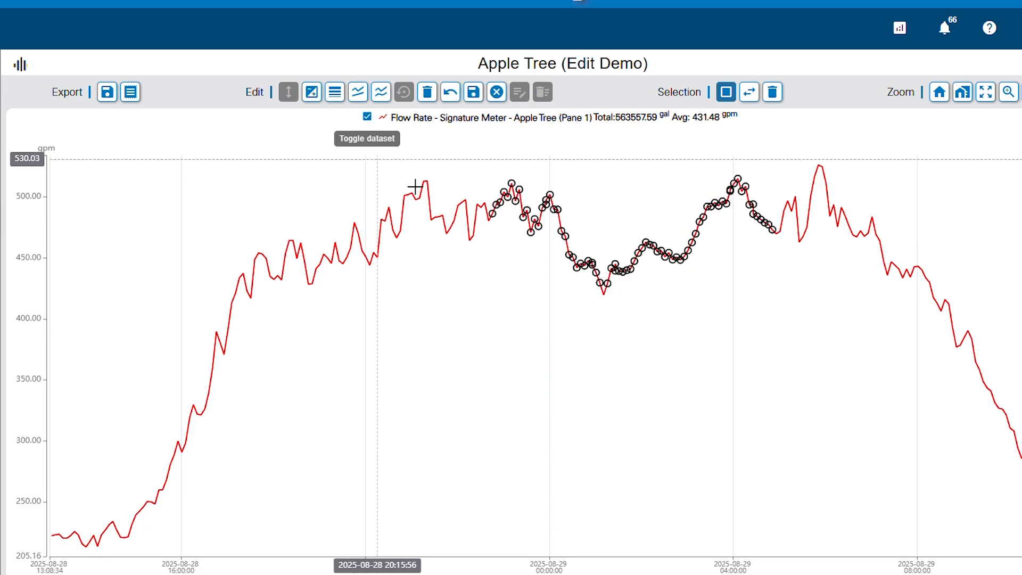
click(496, 92)
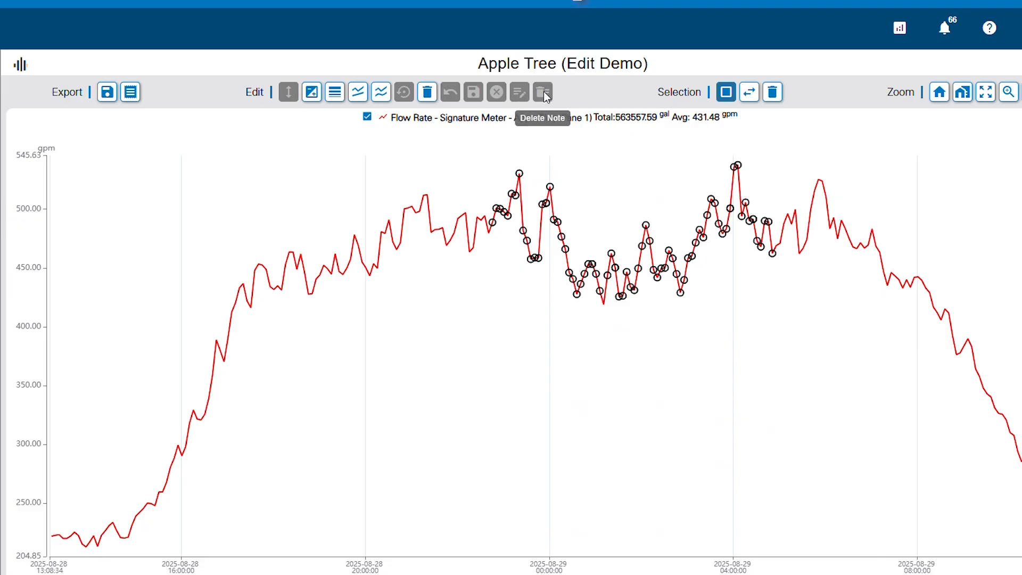
click(660, 224)
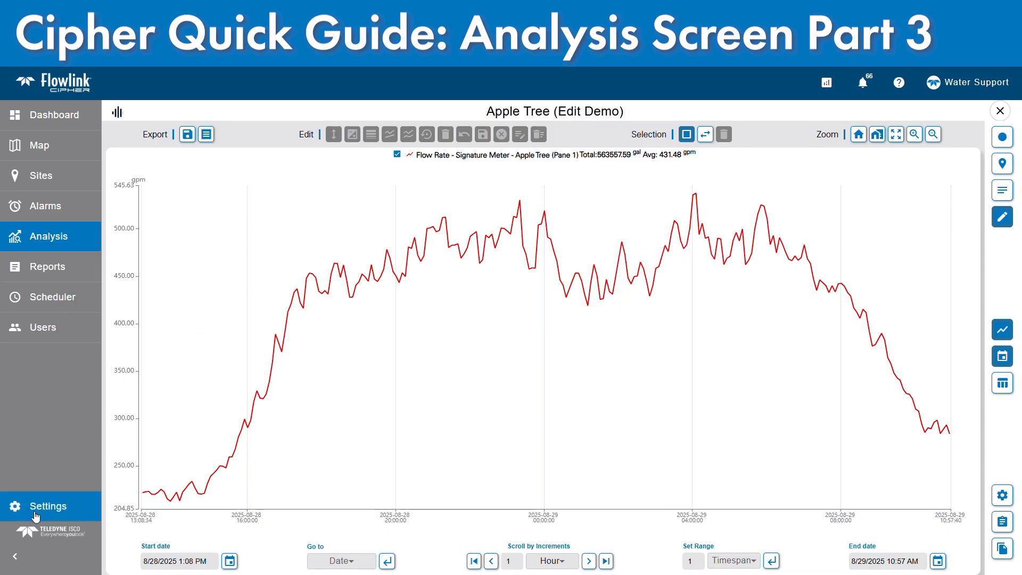
- Open the general system settings and look up the phone number for resubscribing
click(63, 505)
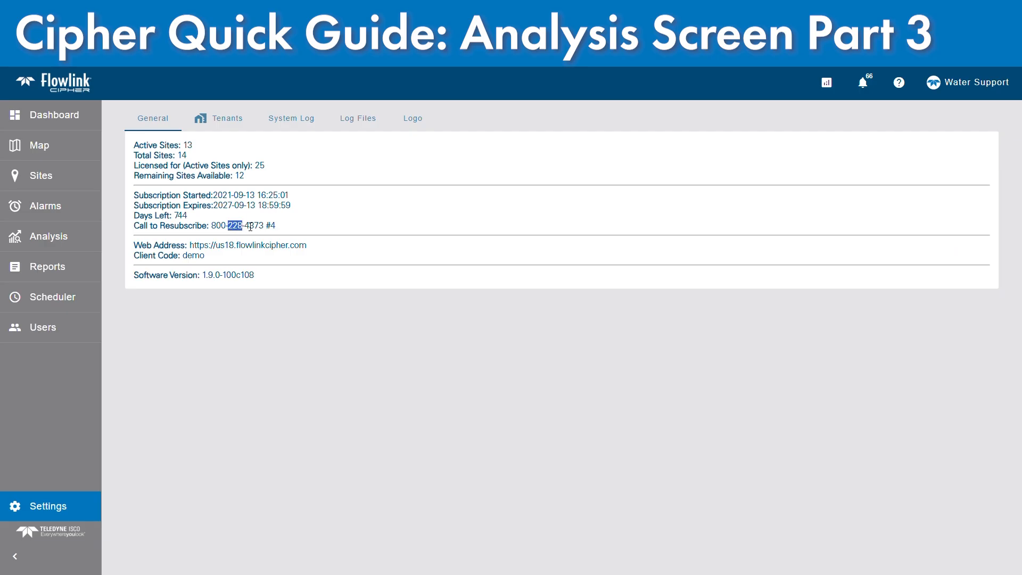
drag(245, 227, 256, 227)
click(267, 234)
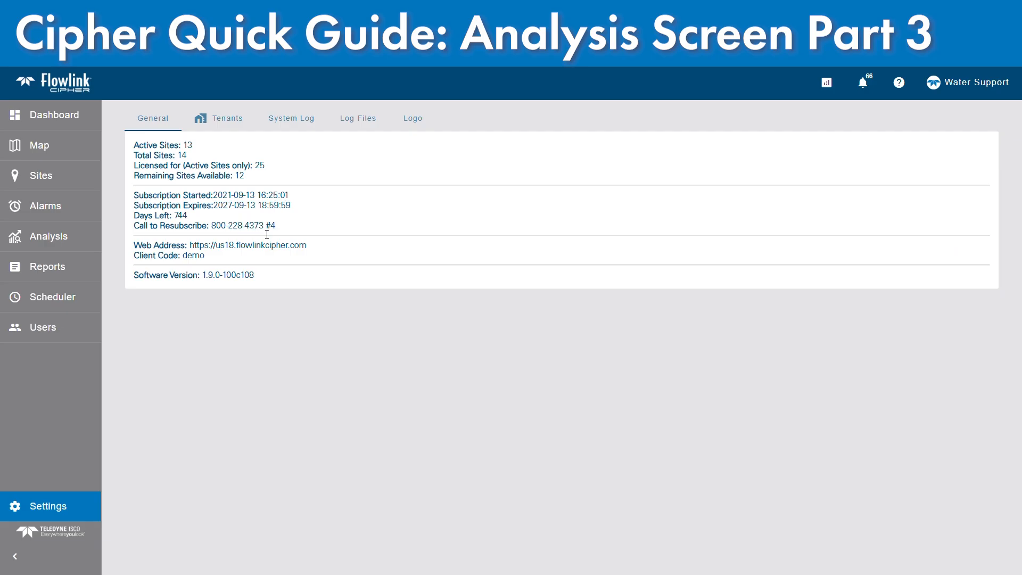